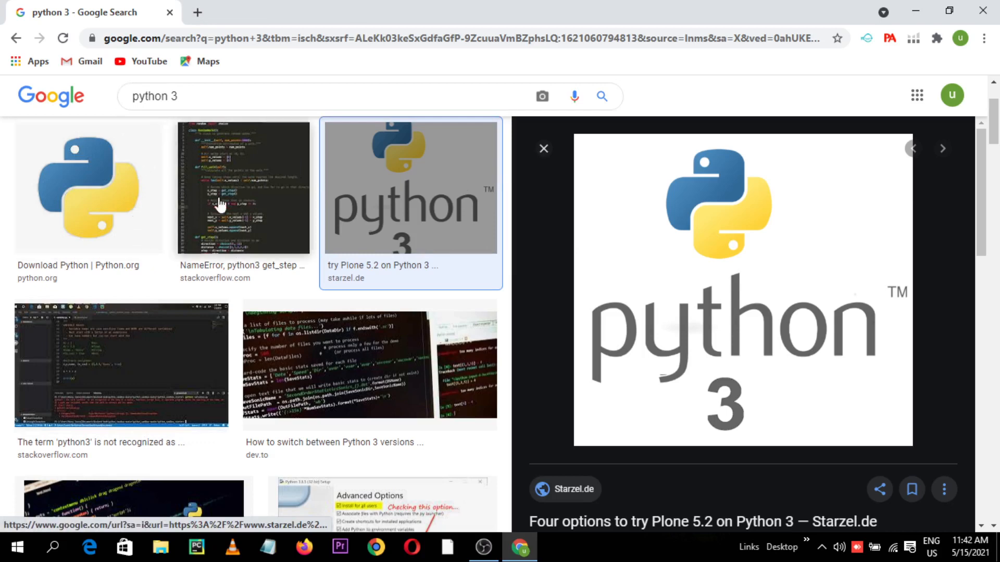
# Open the python.org website in a new browser tab.
pyautogui.click(198, 11)
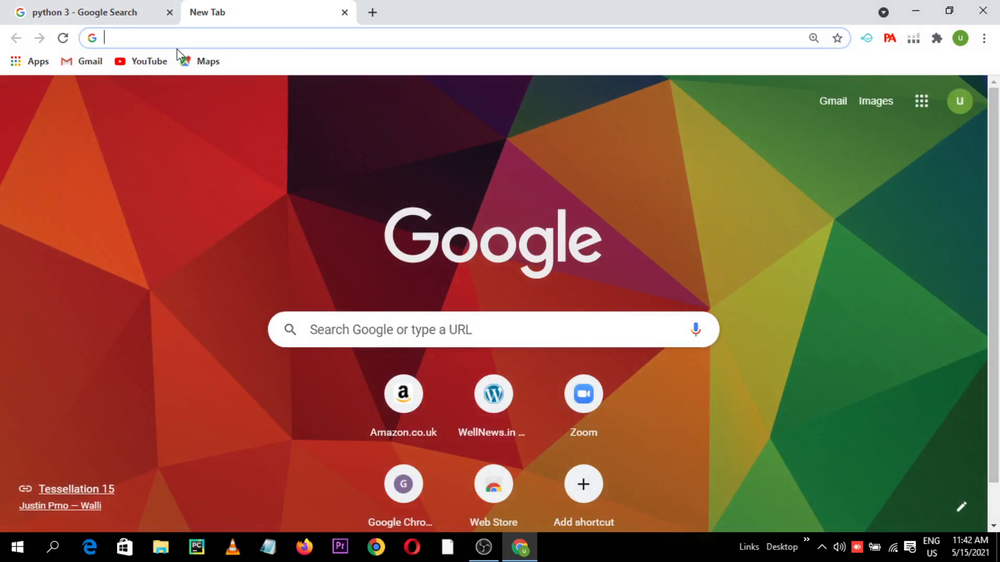
pyautogui.click(183, 39)
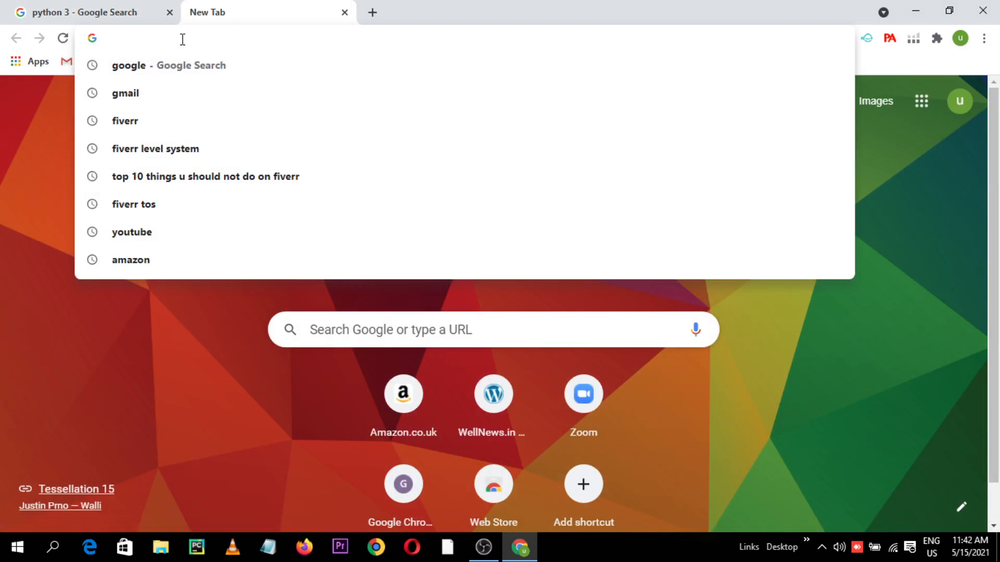
pyautogui.write('python')
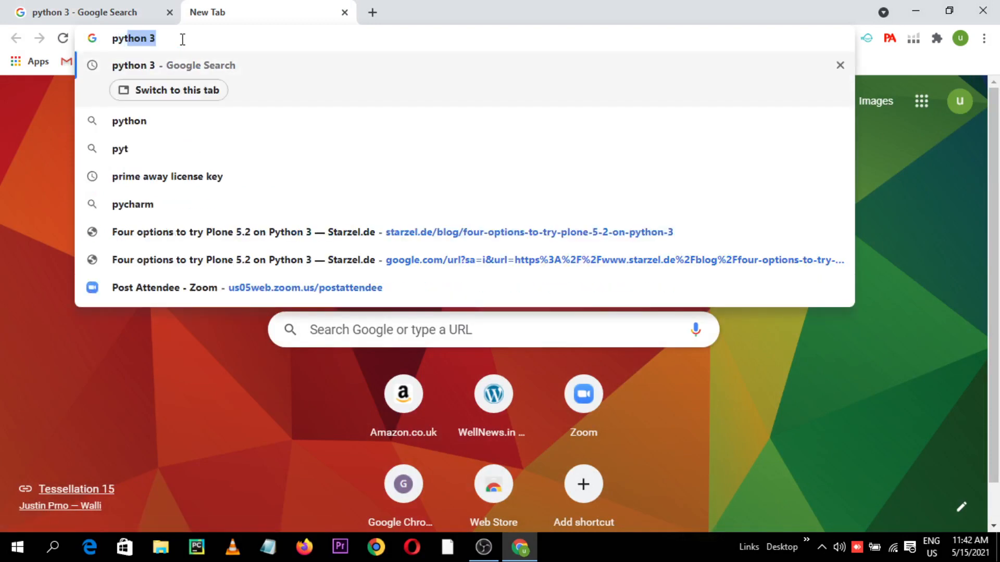
pyautogui.write('.or')
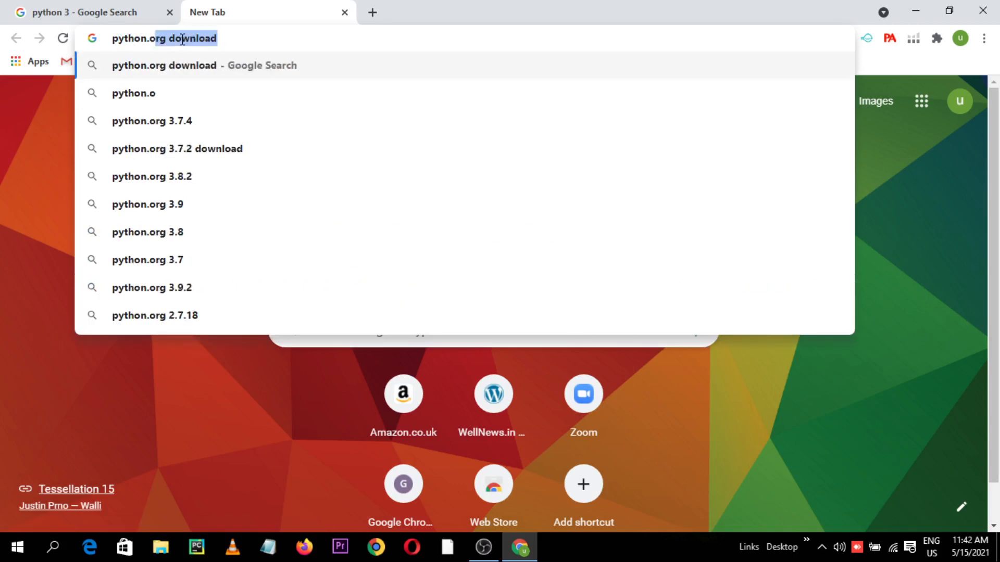
pyautogui.write('g')
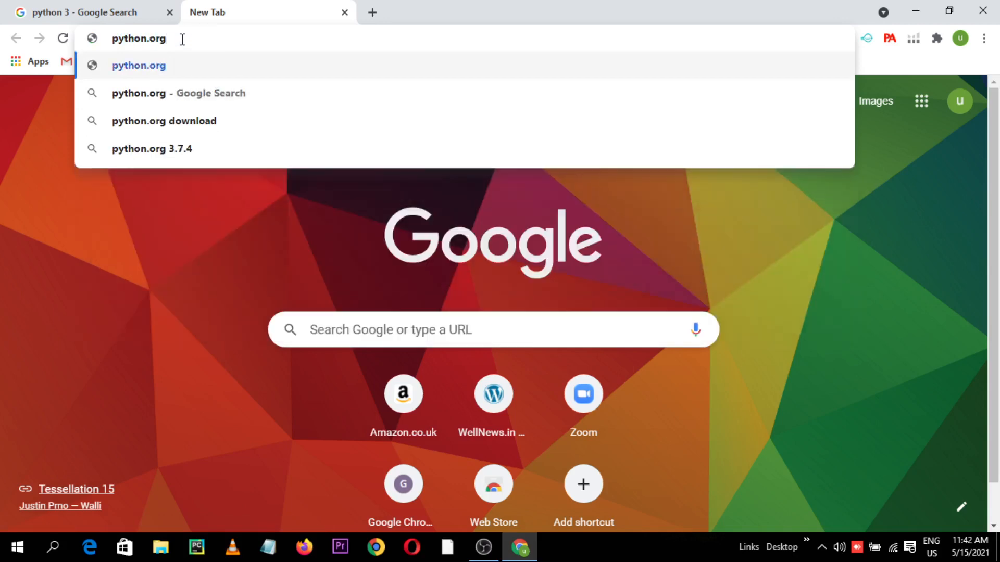
pyautogui.press('Return')
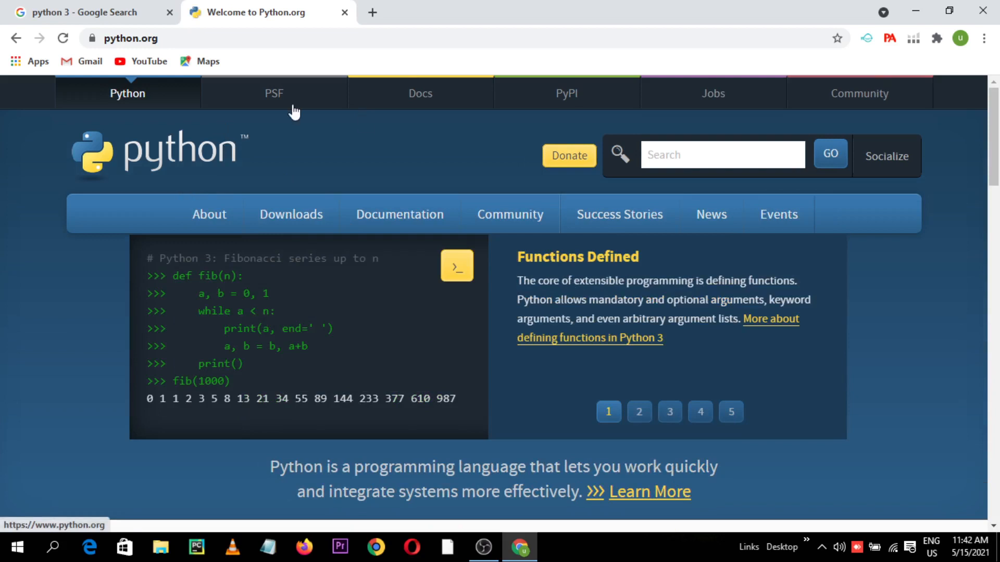
# Search Google for "python 3" in another new tab and open the Download Python result from Python.org.
pyautogui.click(372, 14)
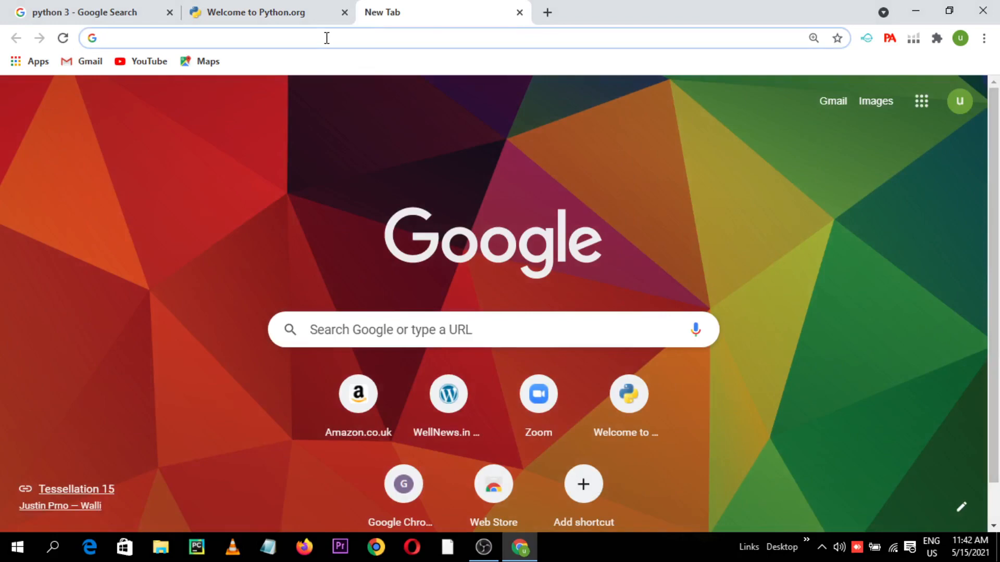
pyautogui.write('python')
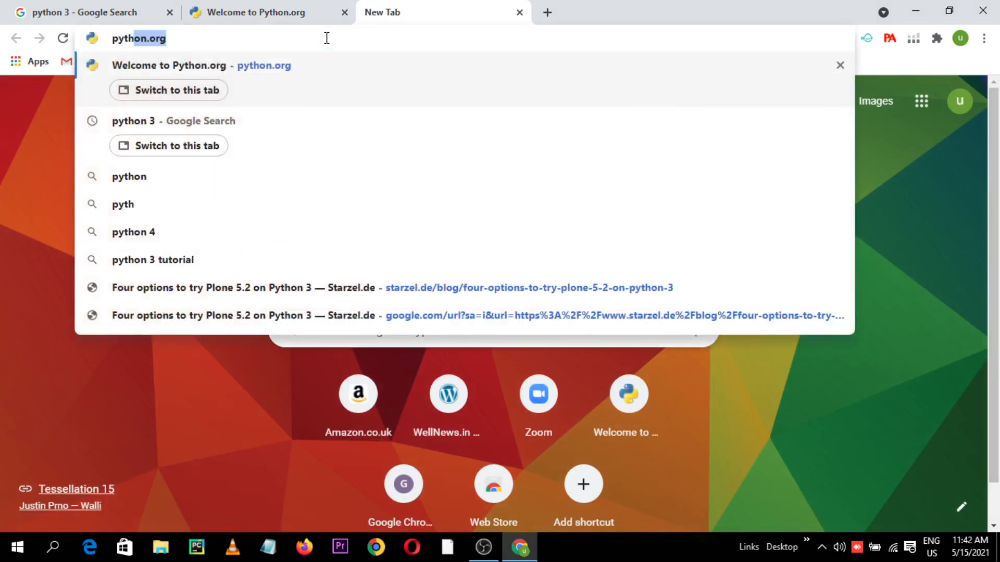
pyautogui.write(' 3')
pyautogui.press('Return')
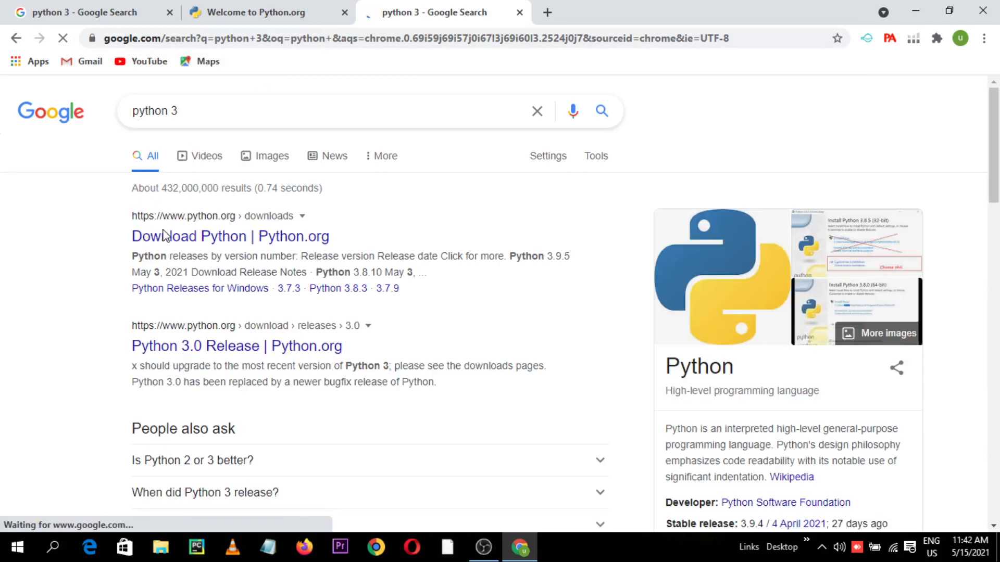
pyautogui.moveTo(123, 228); pyautogui.dragTo(188, 208)
pyautogui.click(135, 214)
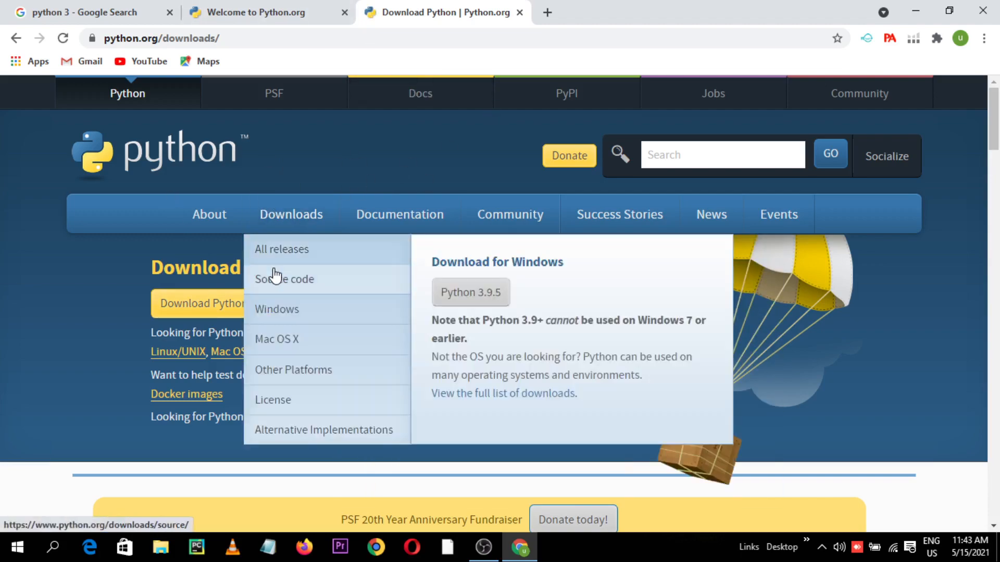
# Look over the Python downloads page and open the list of Python releases for Windows.
pyautogui.middleClick(71, 272)
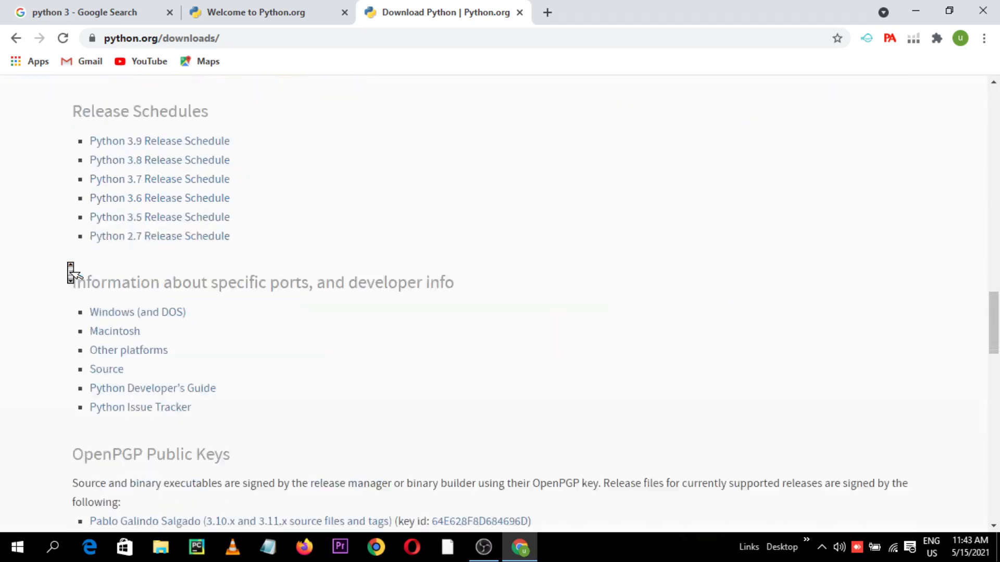
pyautogui.middleClick(71, 268)
pyautogui.scroll(-3, 174, 313)
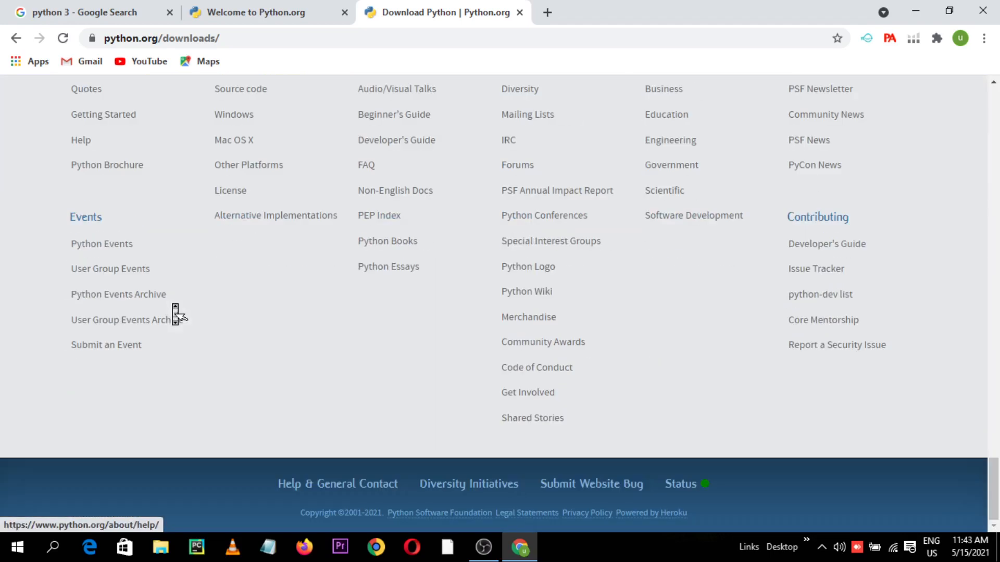
pyautogui.press('Home')
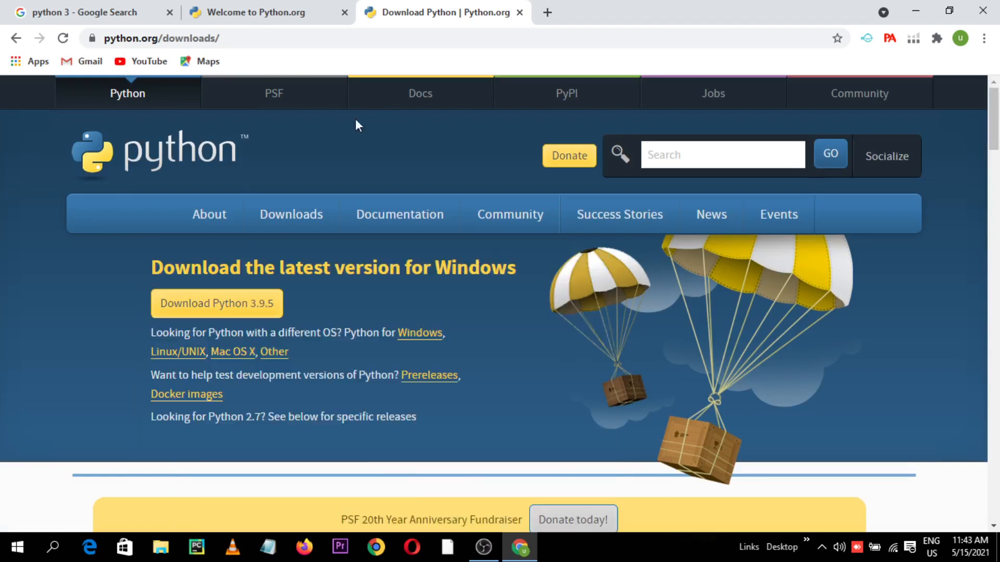
pyautogui.moveTo(442, 236)
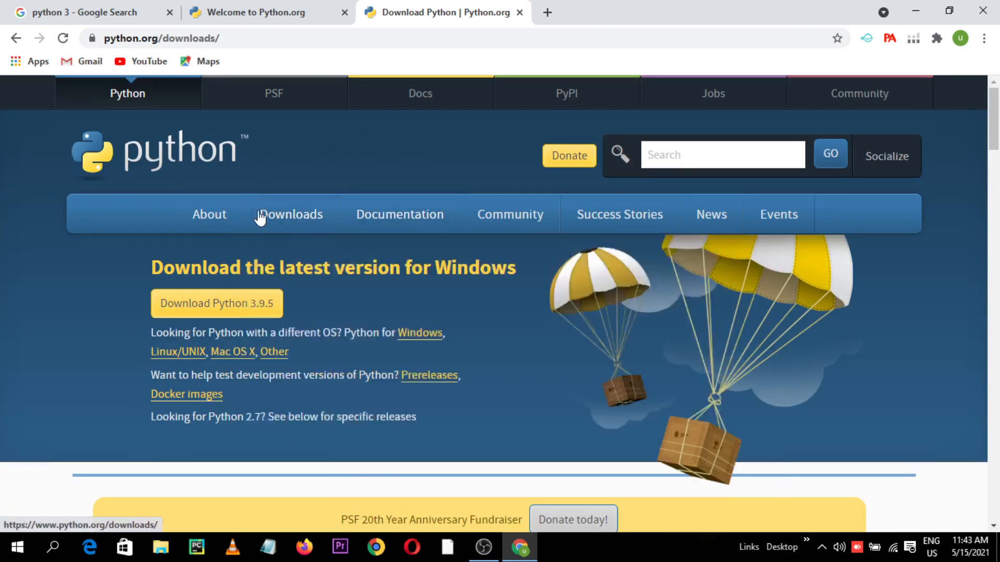
pyautogui.moveTo(276, 224)
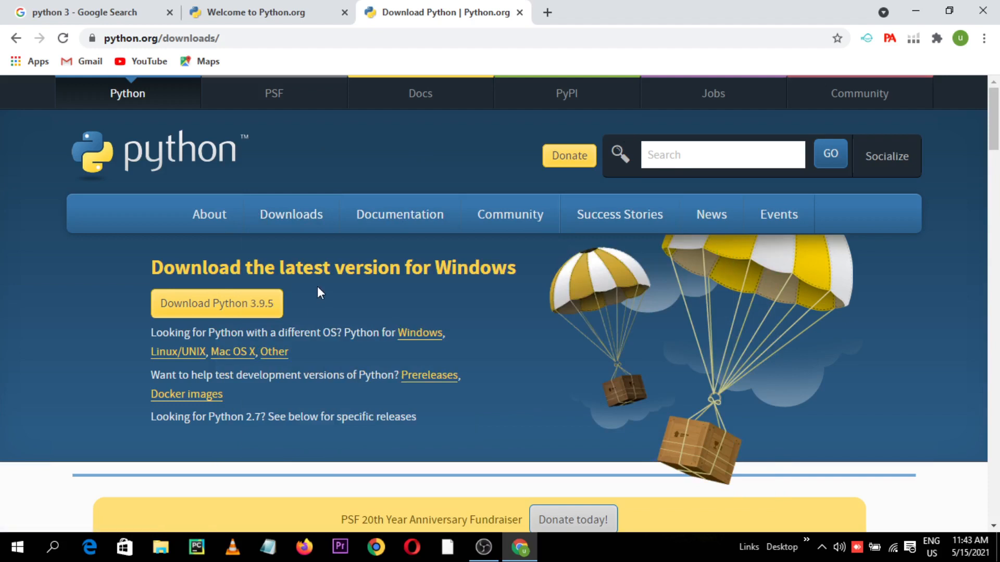
pyautogui.moveTo(315, 231)
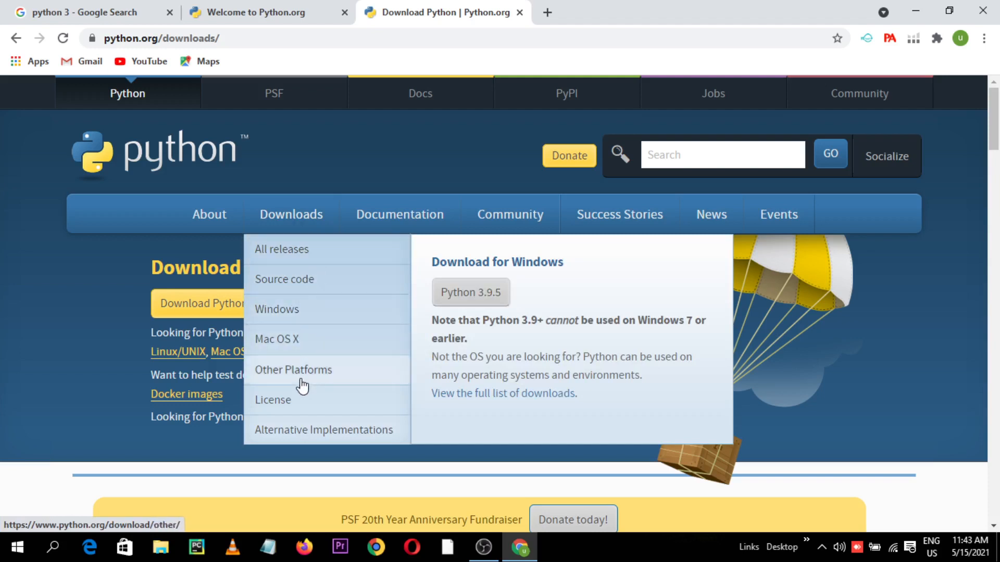
pyautogui.click(293, 313)
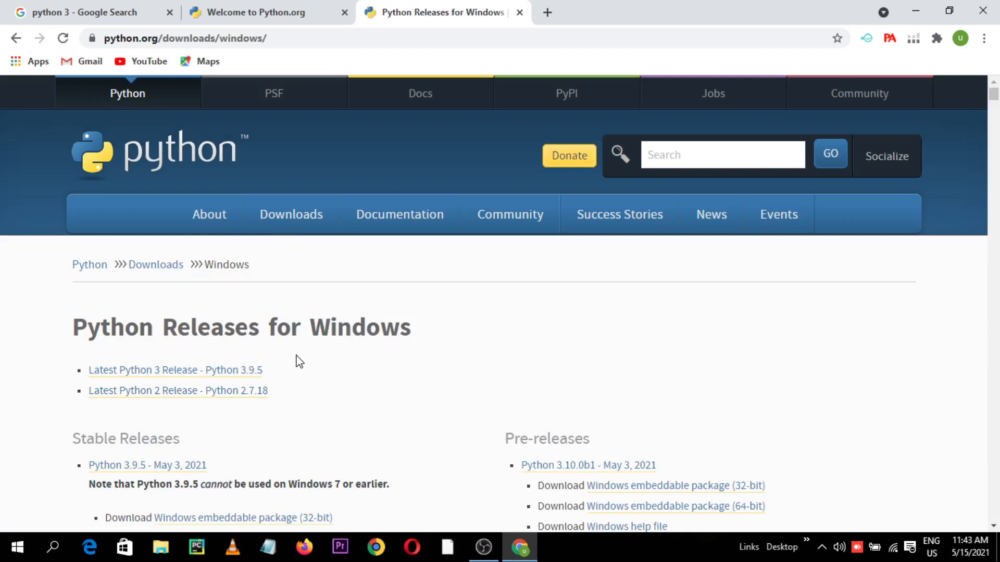
# Examine the stable releases and pre-releases for Windows and the package types offered for each version.
pyautogui.scroll(-15, 299, 361)
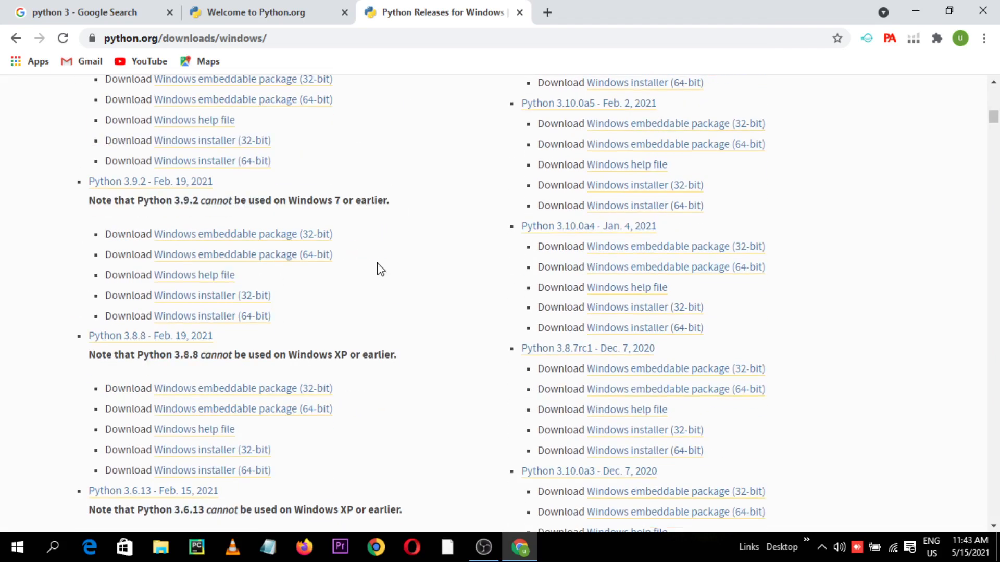
pyautogui.middleClick(376, 354)
pyautogui.press('Home')
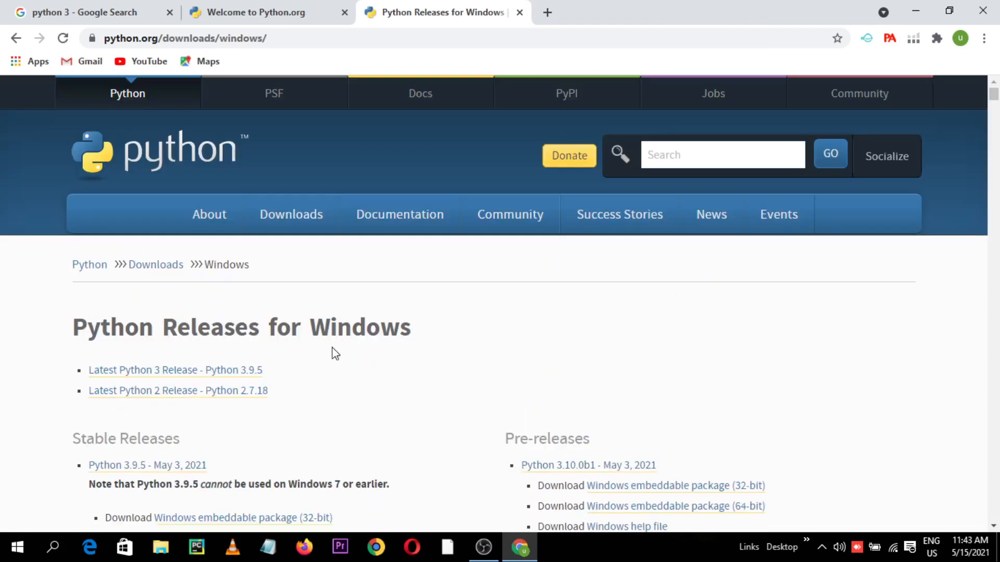
pyautogui.scroll(-7, 301, 371)
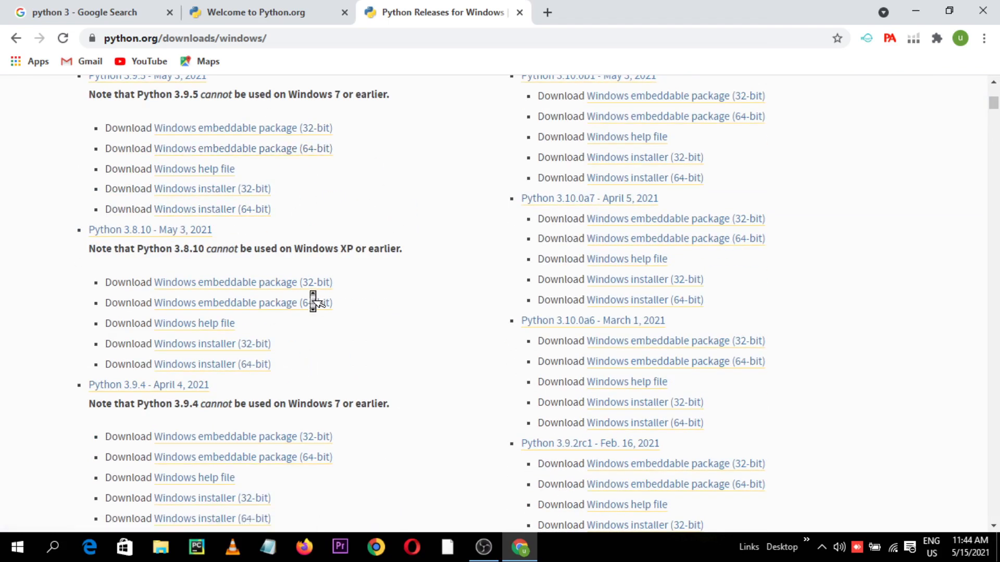
pyautogui.scroll(7, 313, 301)
pyautogui.scroll(-10, 234, 314)
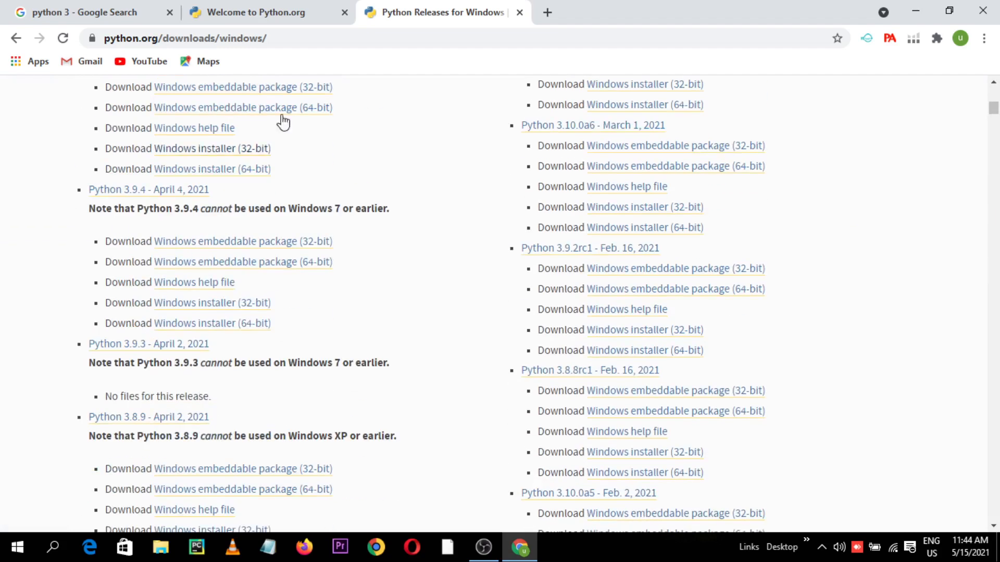
pyautogui.scroll(4, 297, 186)
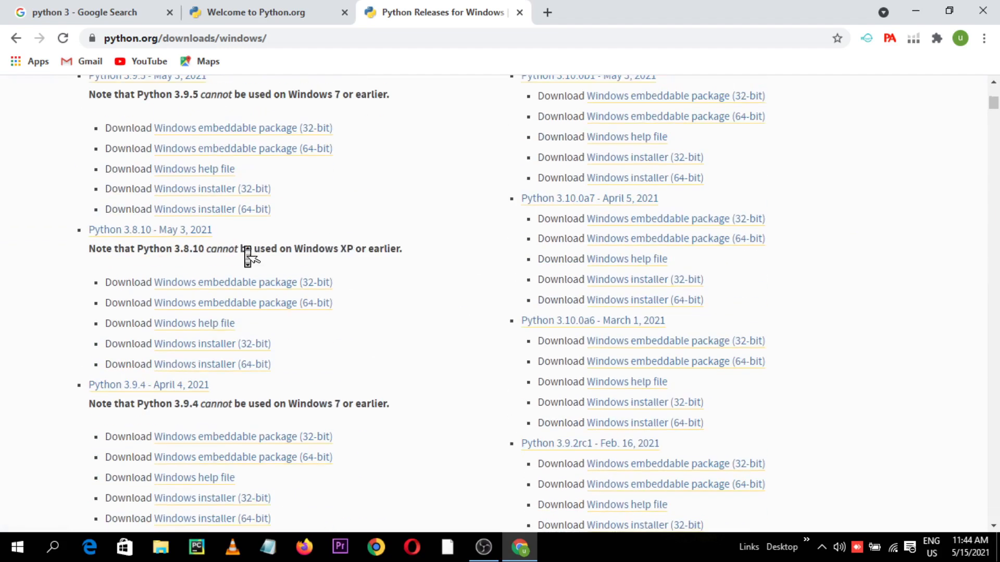
pyautogui.scroll(4, 249, 255)
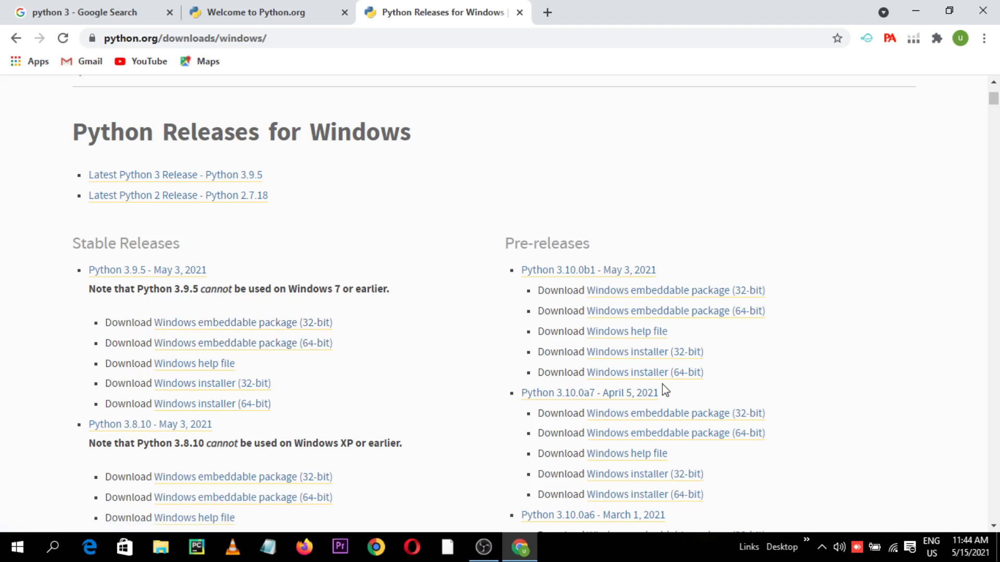
# Show the desktop and open This PC's system properties to check the Windows system type.
pyautogui.press('super+d')
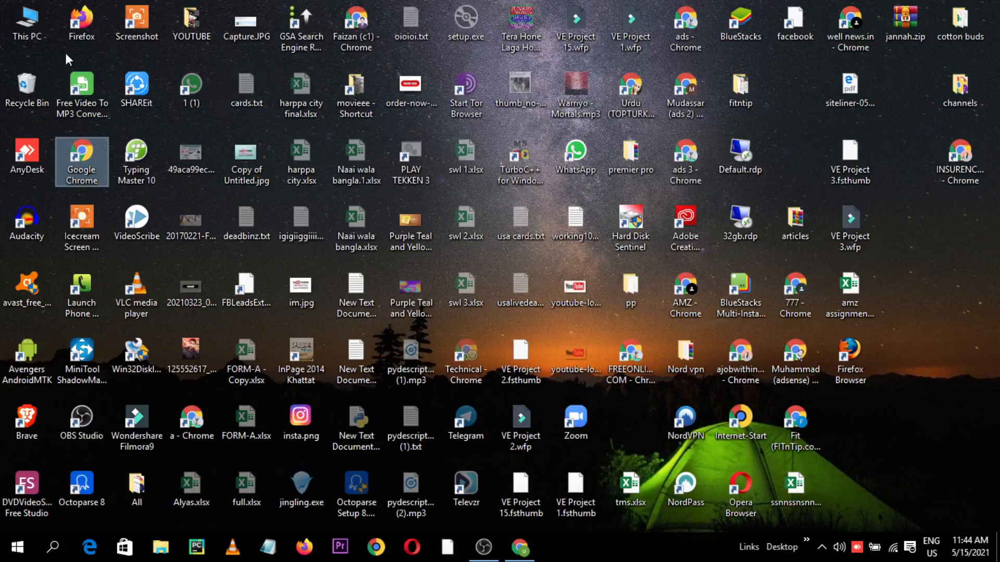
pyautogui.rightClick(27, 25)
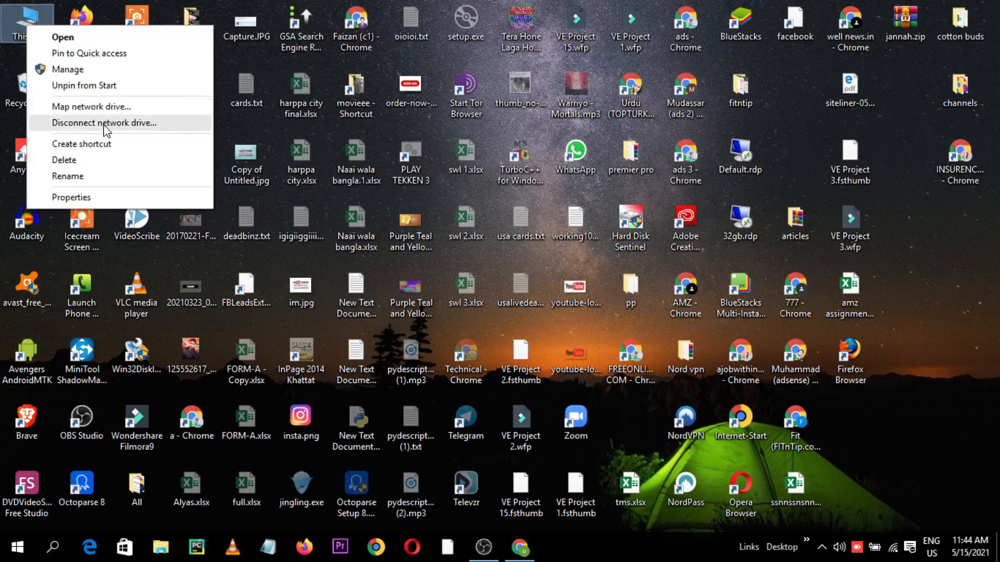
pyautogui.click(111, 199)
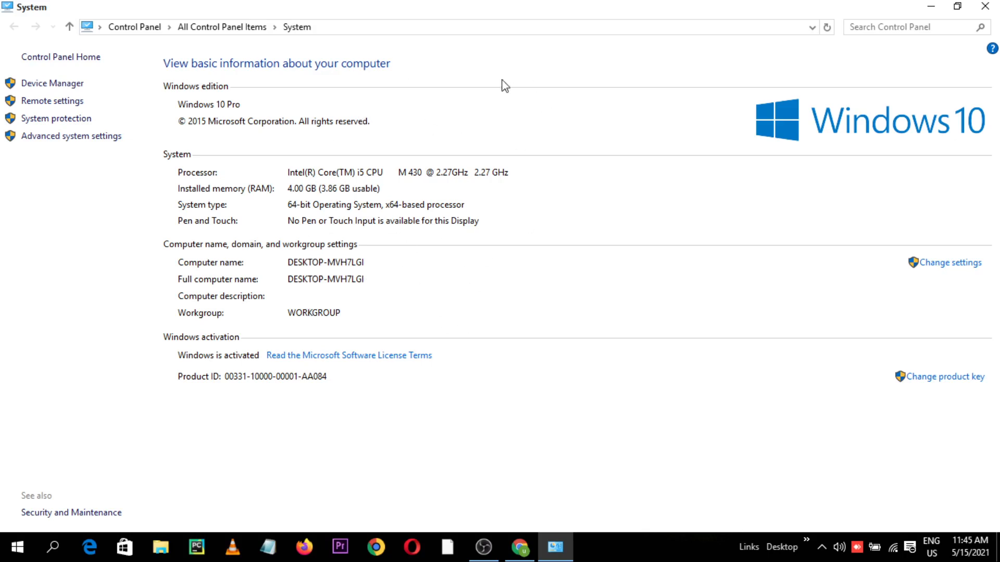
# Return to Chrome and download the 64-bit Windows embeddable package of Python 3.9.5.
pyautogui.click(516, 549)
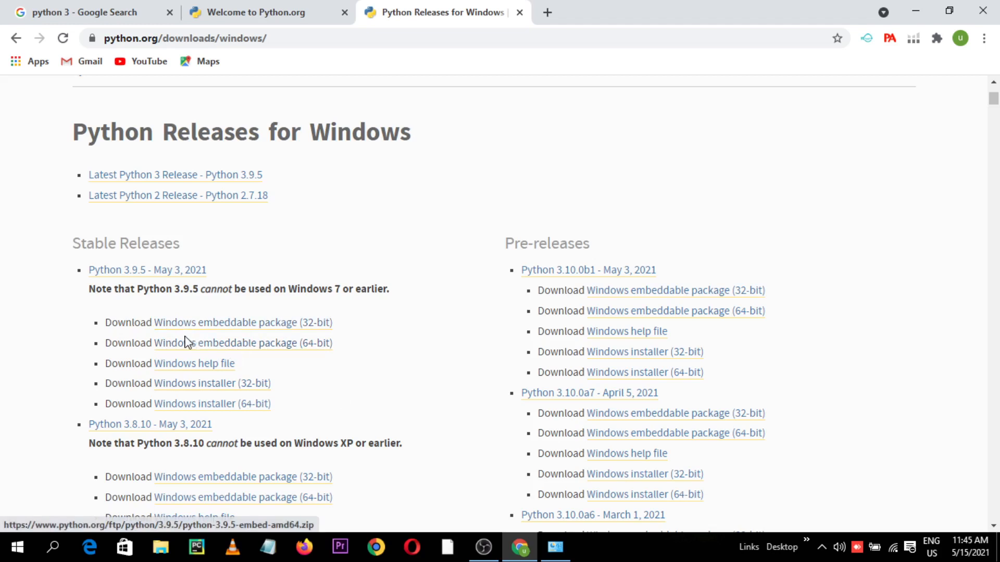
pyautogui.click(248, 346)
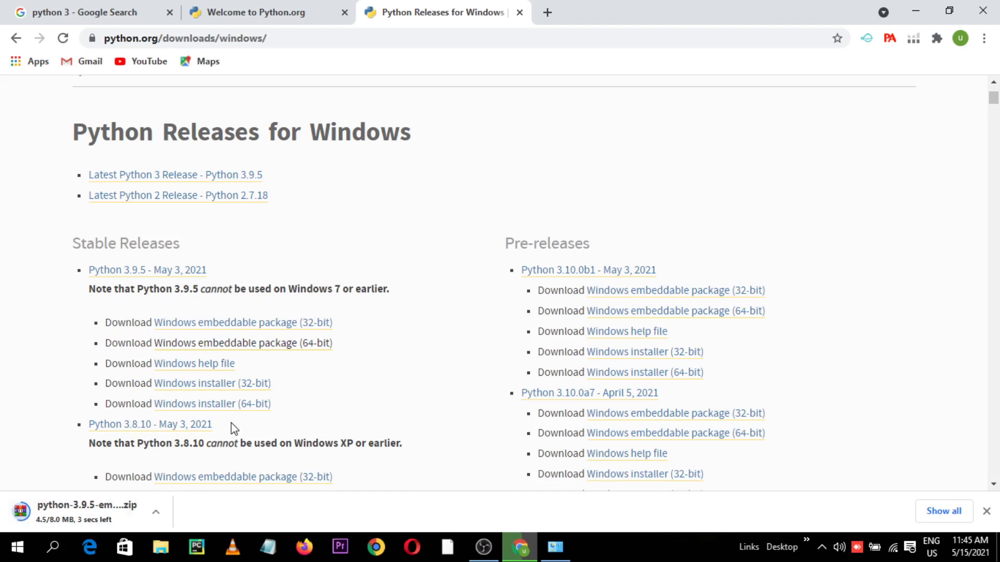
pyautogui.hotkey('shift', 'F10')
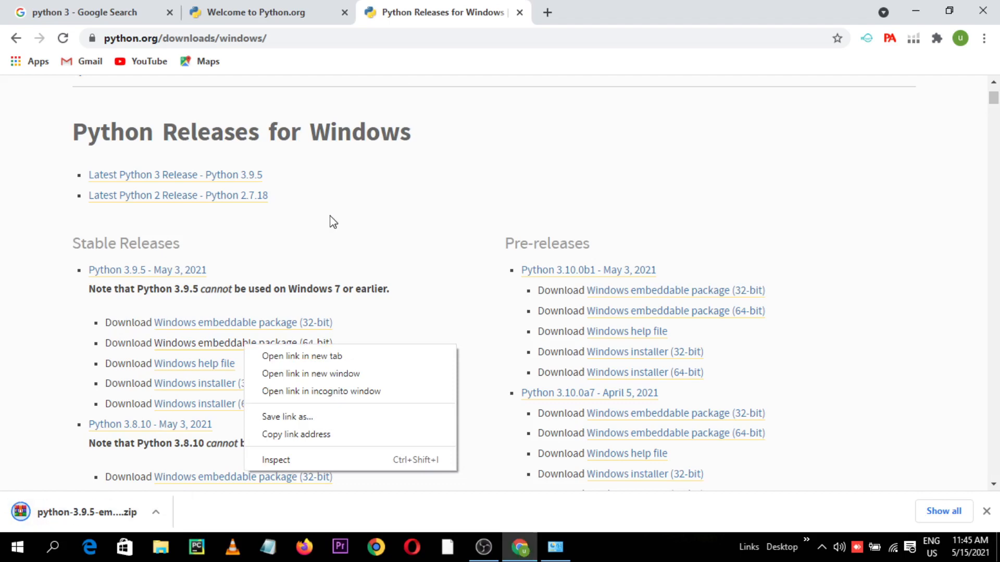
pyautogui.click(477, 186)
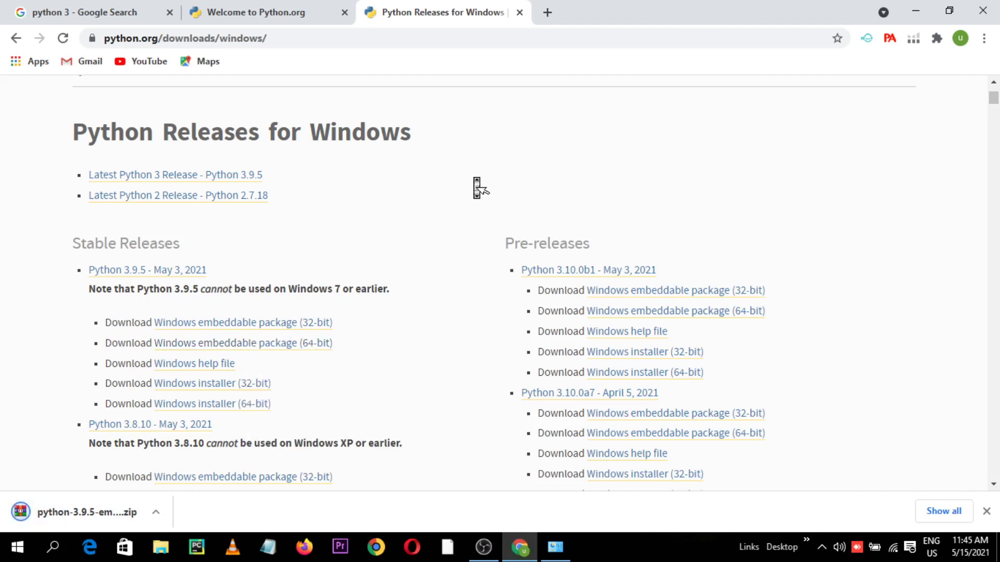
# Show the downloaded python-3.9.5-embed-amd64.zip in its folder from the browser's download list and cut the file.
pyautogui.scroll(4, 477, 187)
pyautogui.click(544, 12)
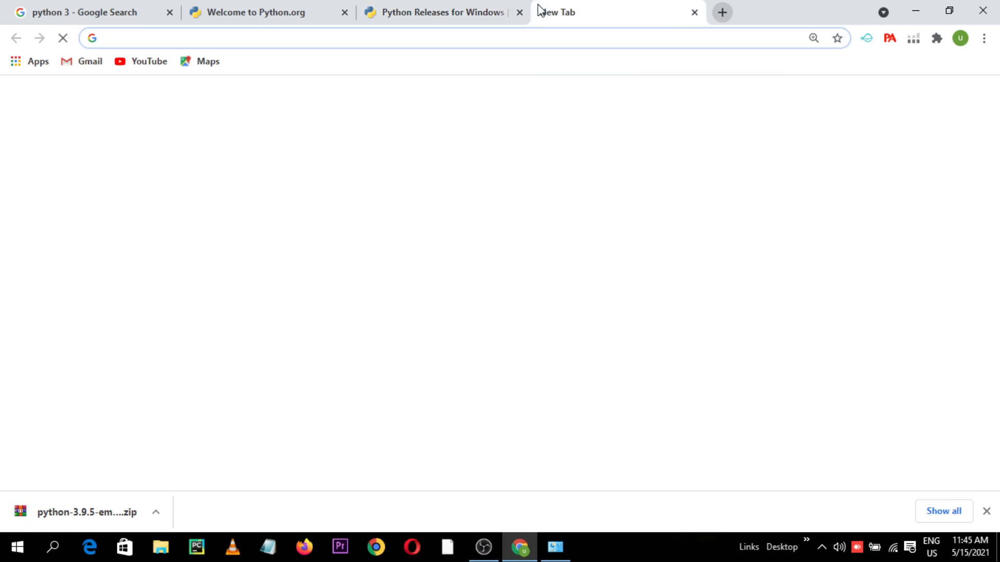
pyautogui.hotkey('ctrl', 'j')
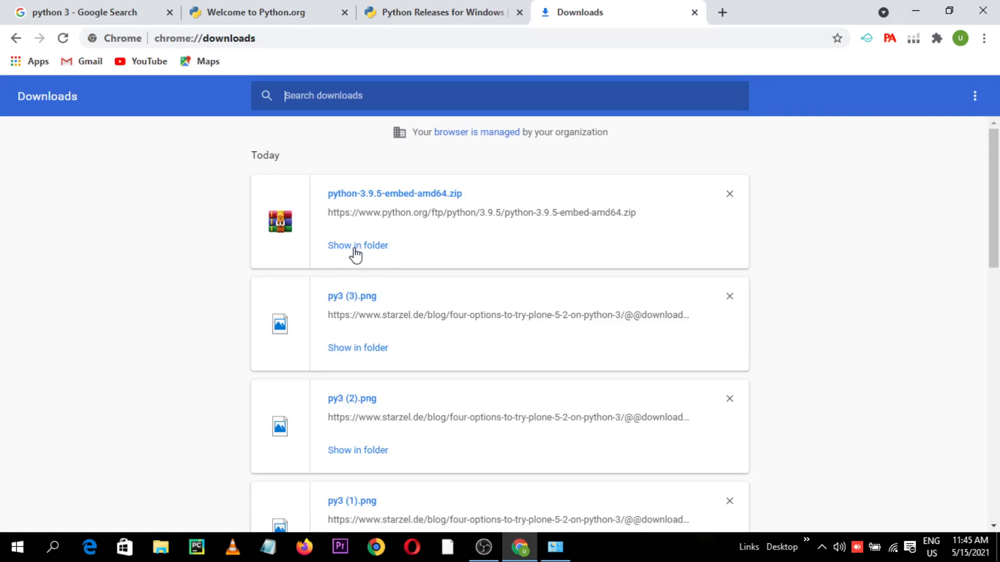
pyautogui.click(355, 248)
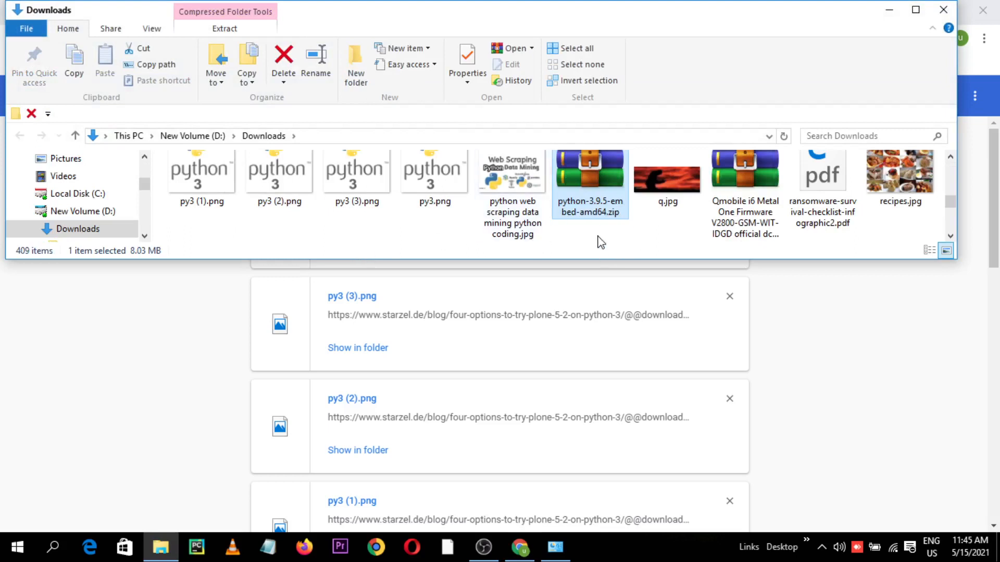
pyautogui.rightClick(591, 214)
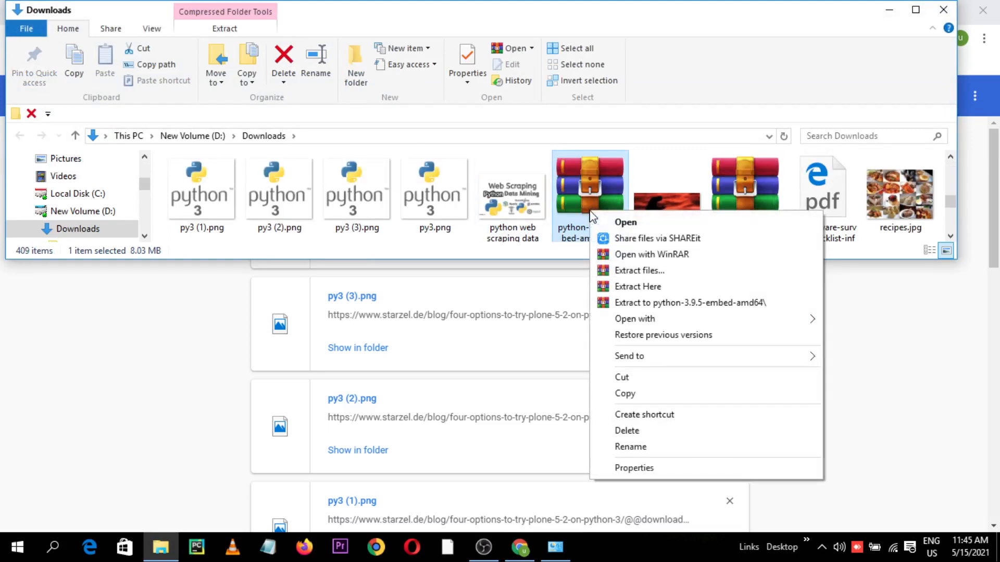
pyautogui.click(636, 378)
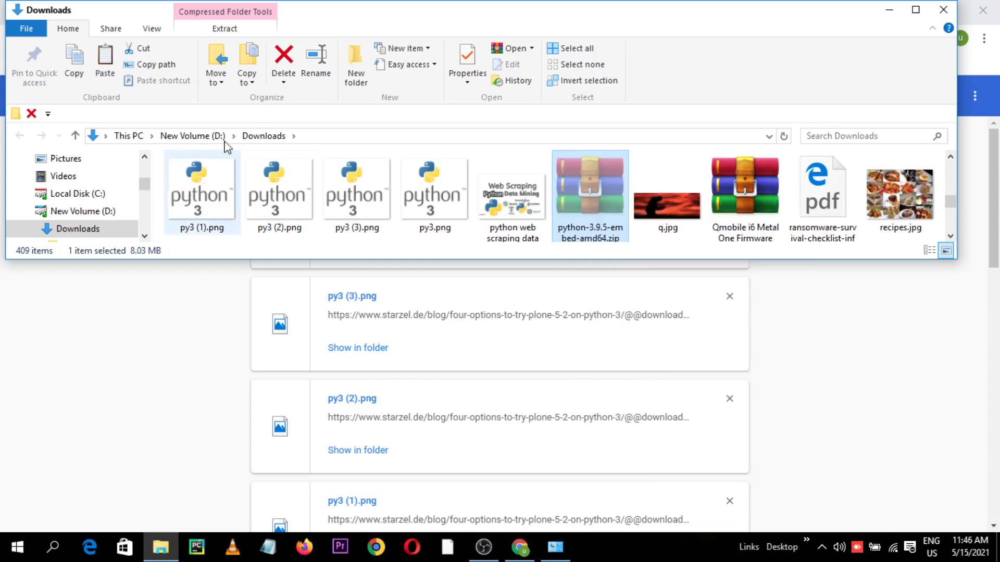
# Maximize the Downloads folder window and go to the root of Local Disk (C:).
pyautogui.doubleClick(463, 15)
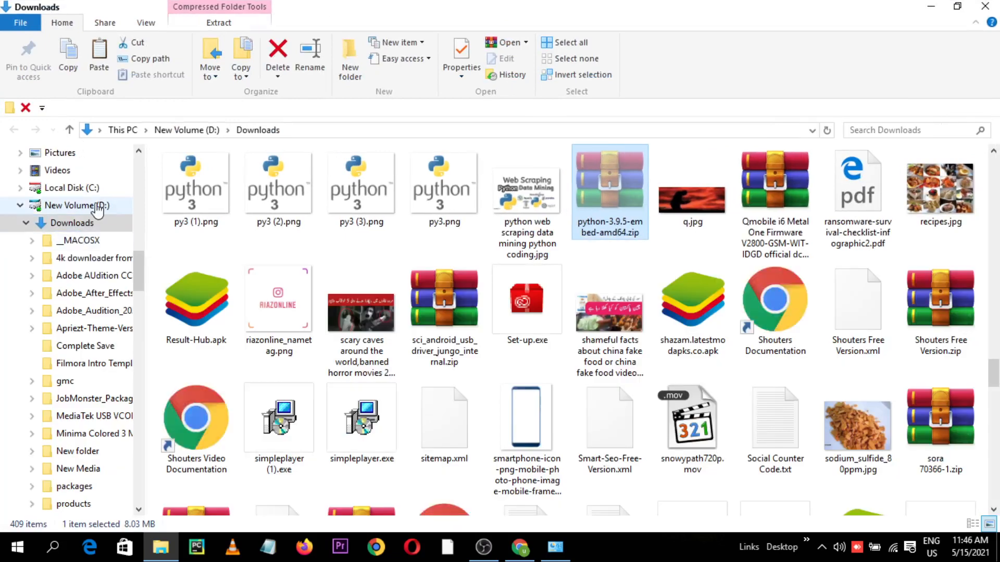
pyautogui.click(97, 207)
pyautogui.click(93, 194)
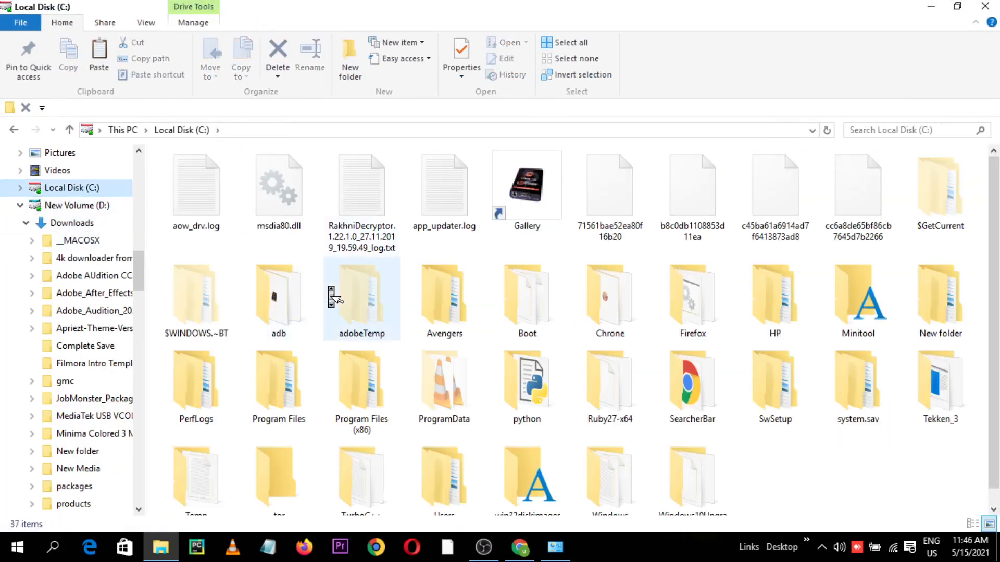
pyautogui.scroll(-1, 335, 295)
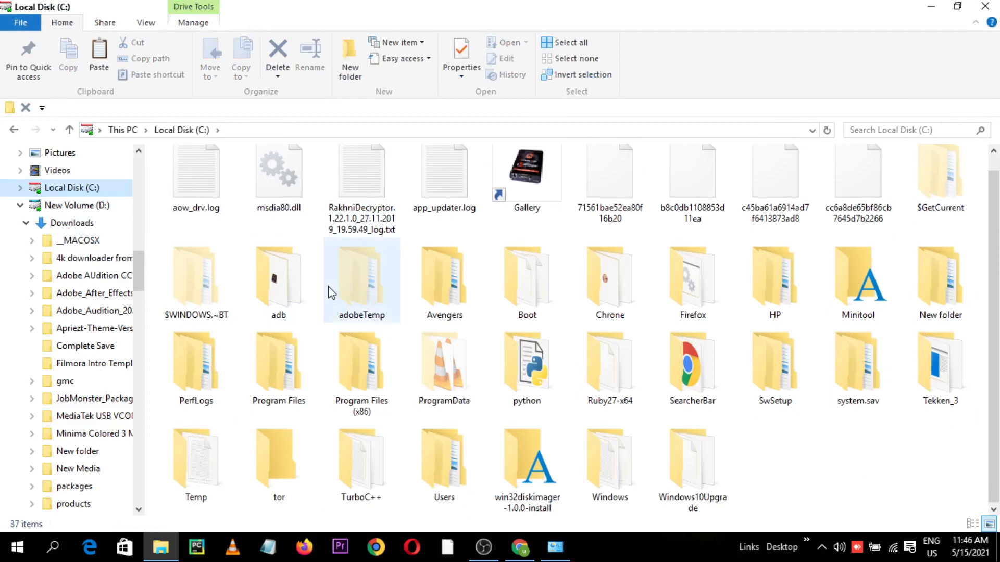
pyautogui.click(365, 69)
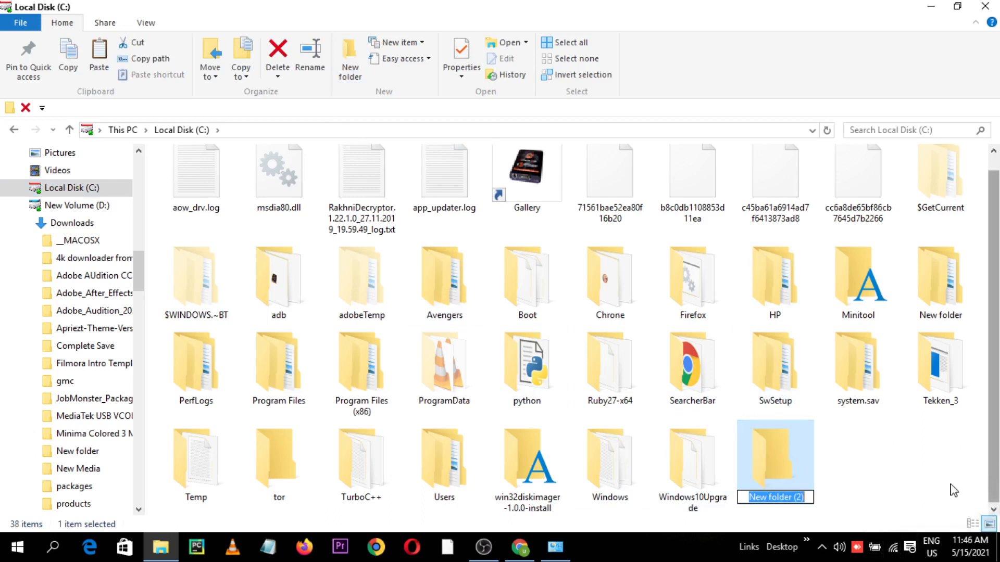
pyautogui.write('python')
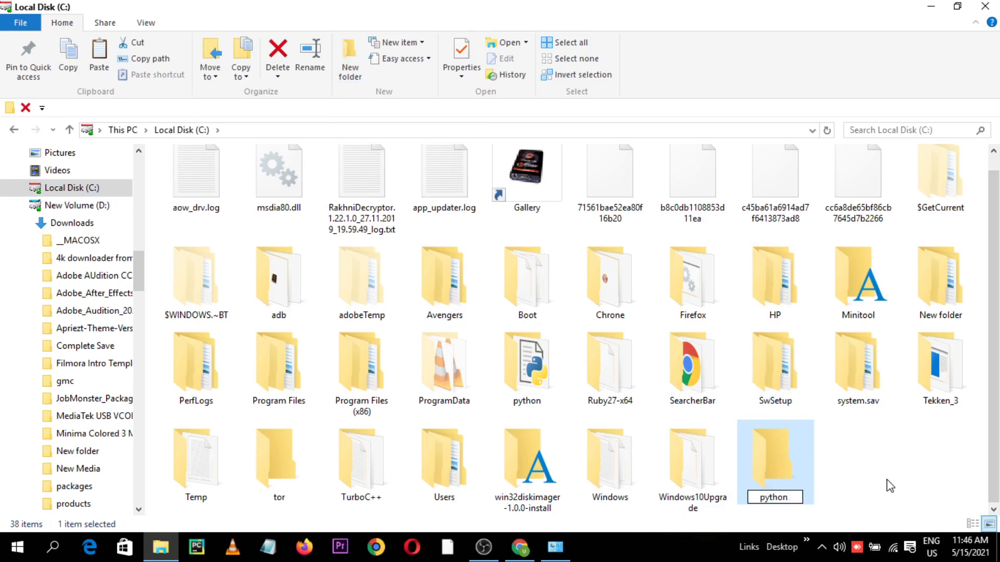
pyautogui.press('Escape')
pyautogui.press('Delete')
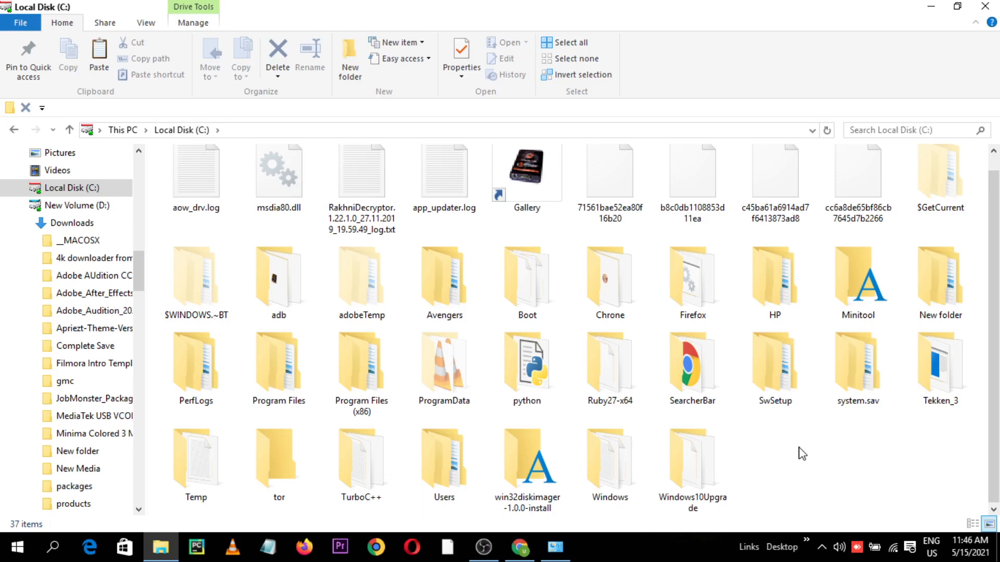
pyautogui.doubleClick(542, 375)
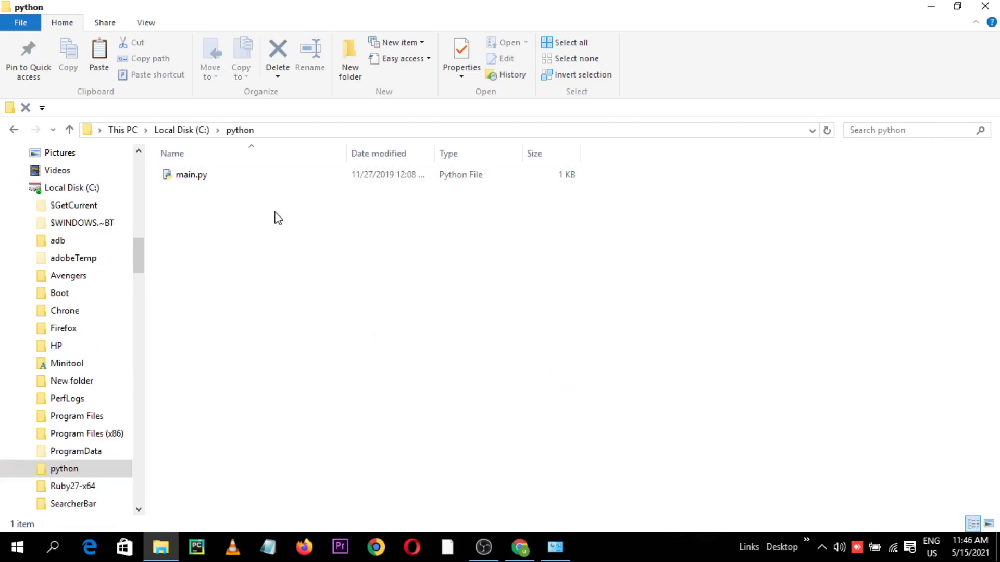
pyautogui.hotkey('alt', 'Left')
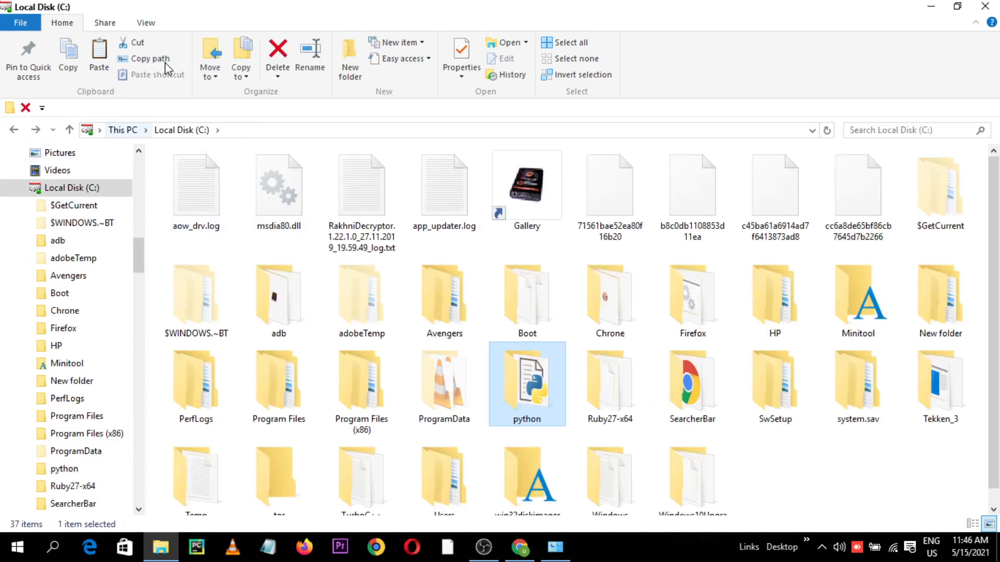
pyautogui.click(347, 60)
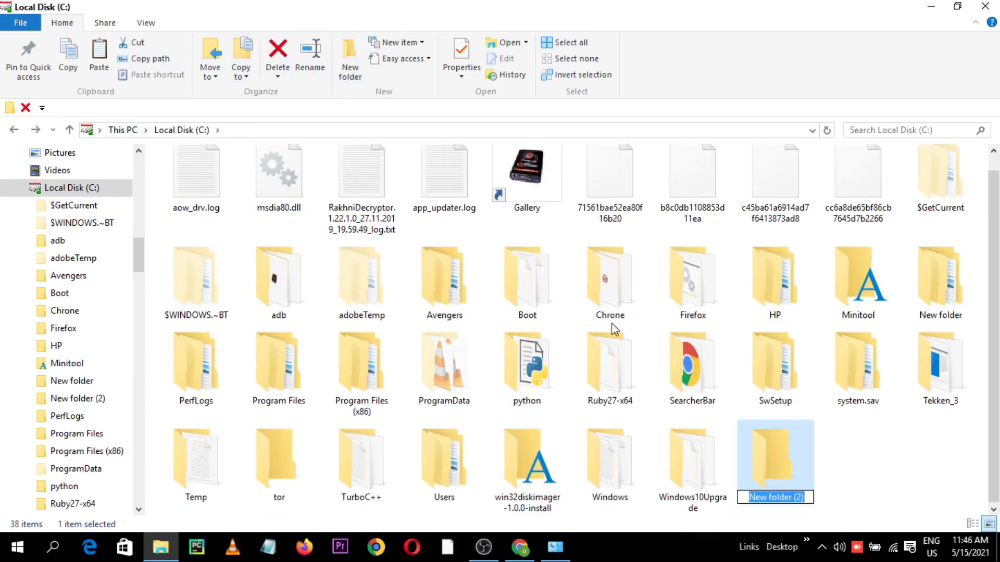
pyautogui.write('21')
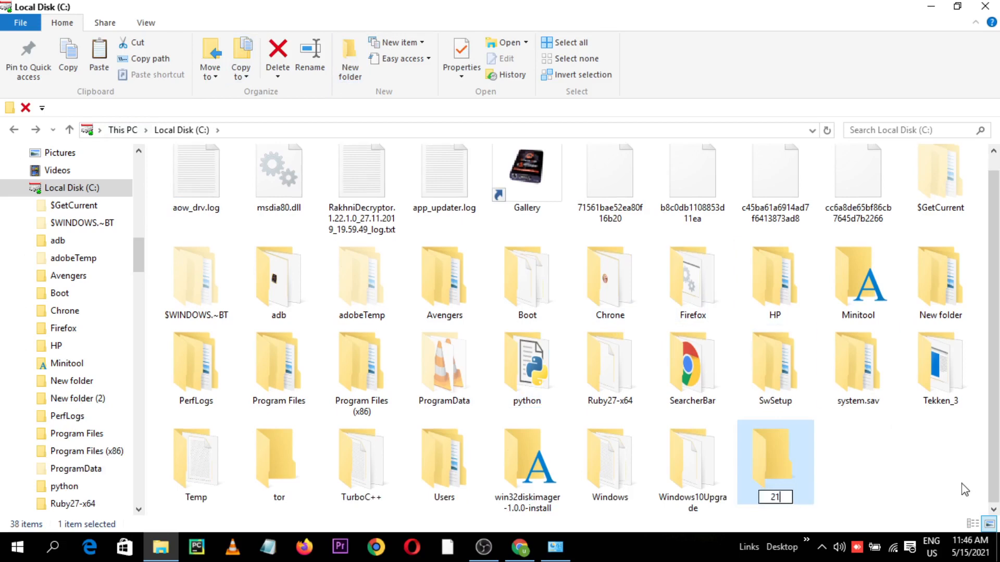
pyautogui.write('11111111111111')
pyautogui.press('Return')
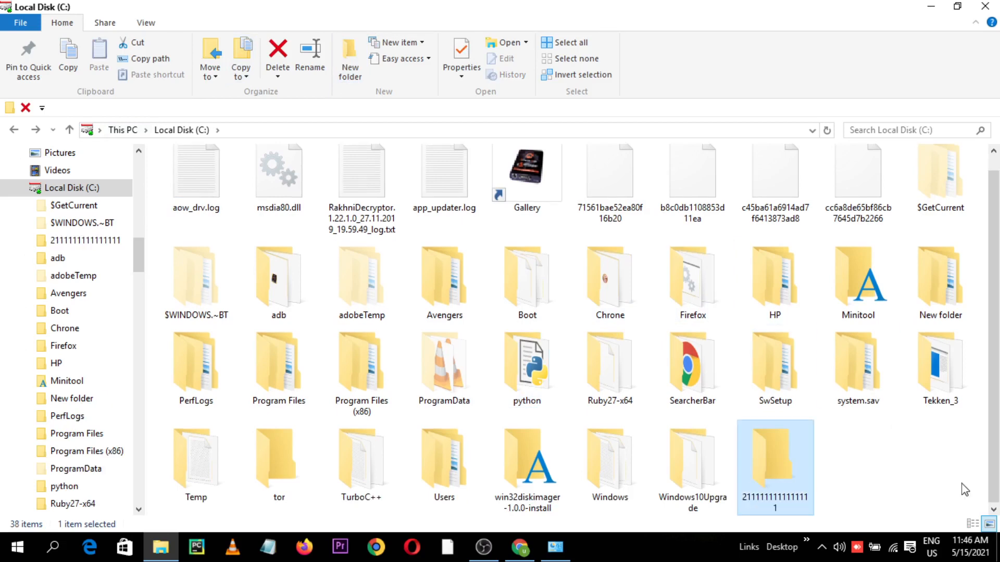
pyautogui.press('Return')
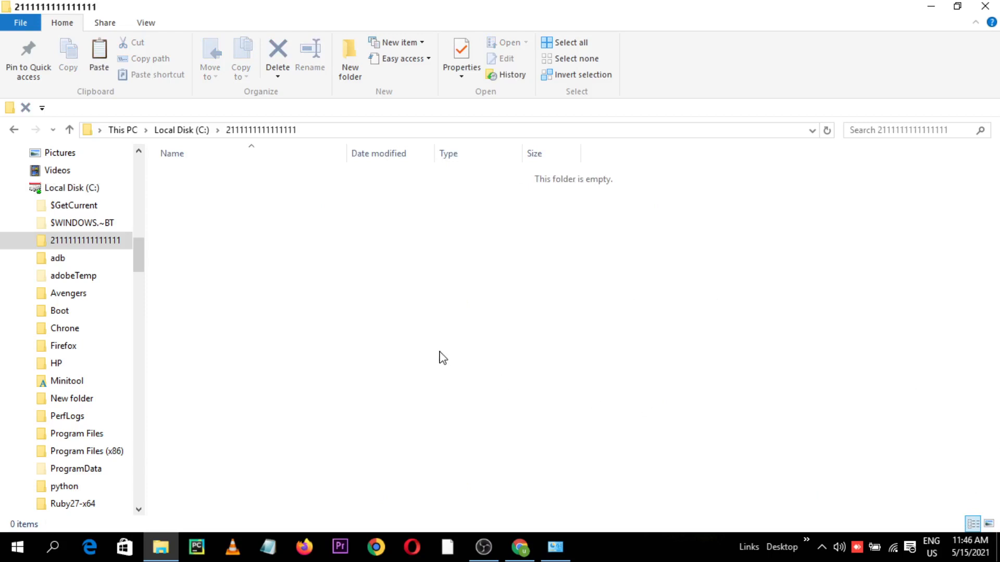
# Paste the cut python-3.9.5-embed-amd64.zip into the new folder and extract its contents directly there.
pyautogui.rightClick(220, 182)
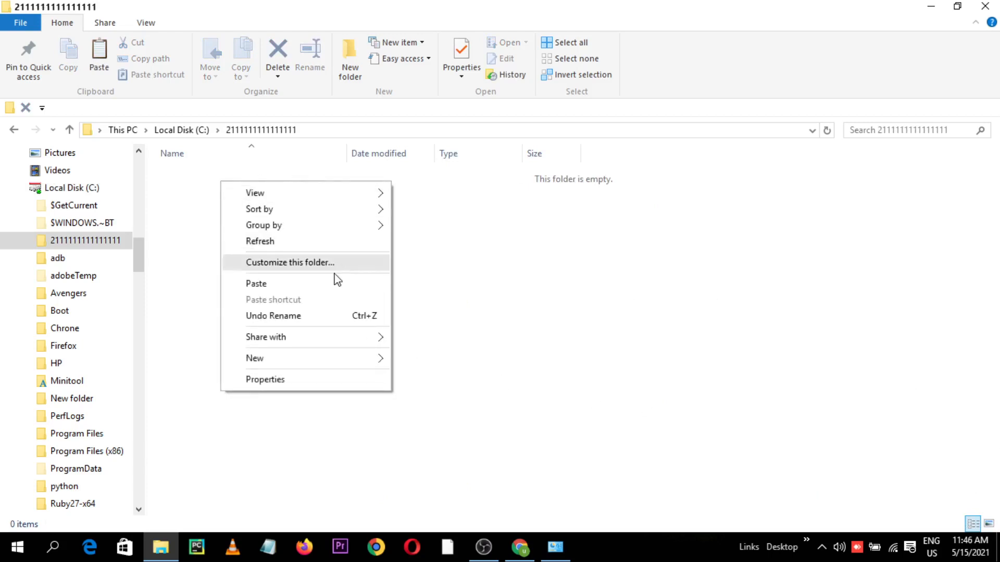
pyautogui.click(317, 286)
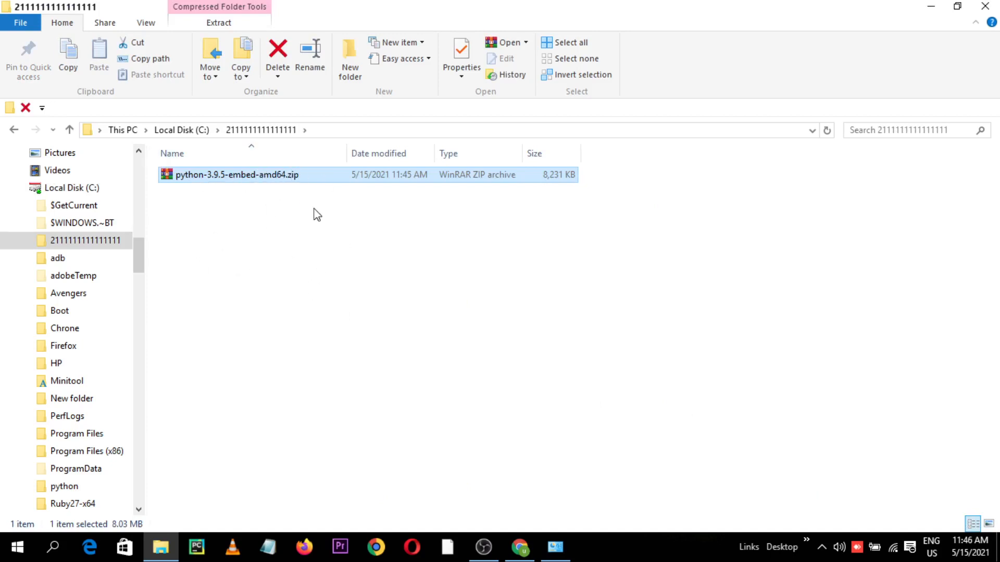
pyautogui.rightClick(286, 182)
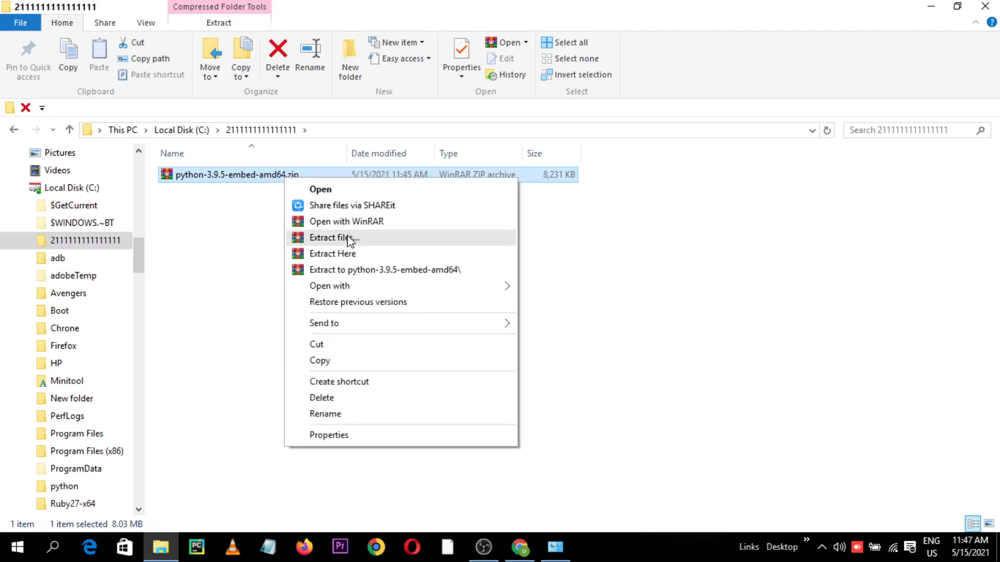
pyautogui.click(229, 205)
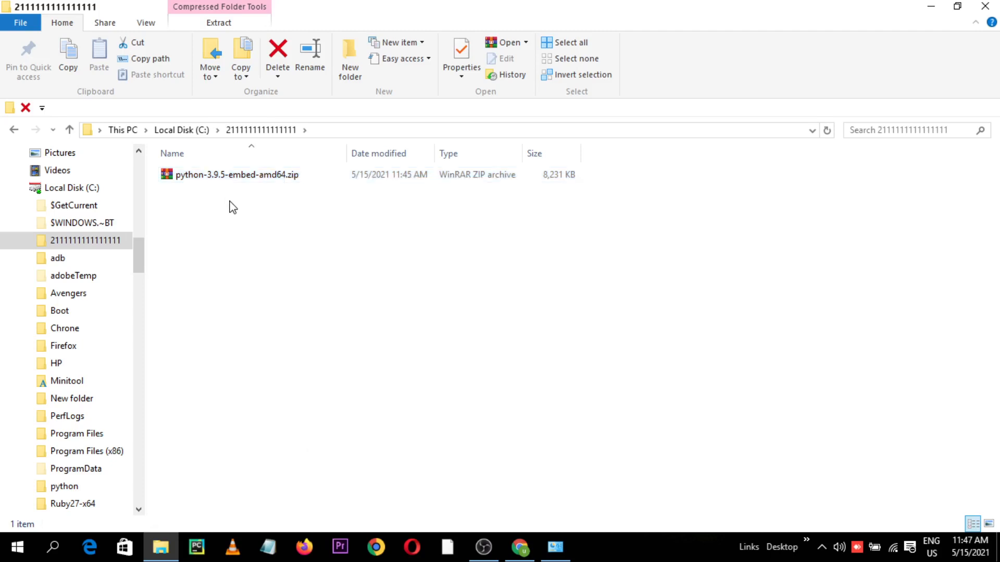
pyautogui.click(255, 183)
pyautogui.rightClick(257, 185)
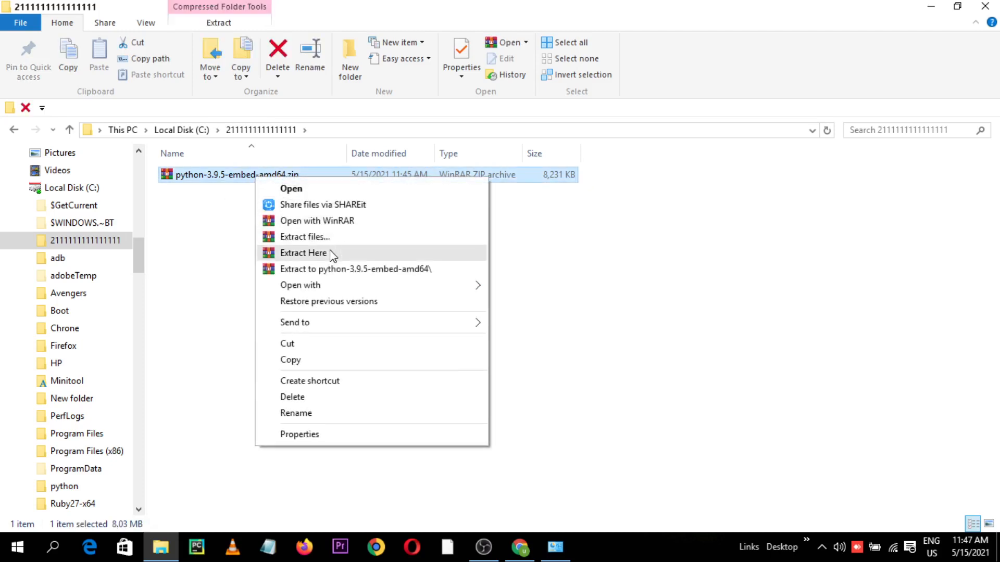
pyautogui.click(304, 253)
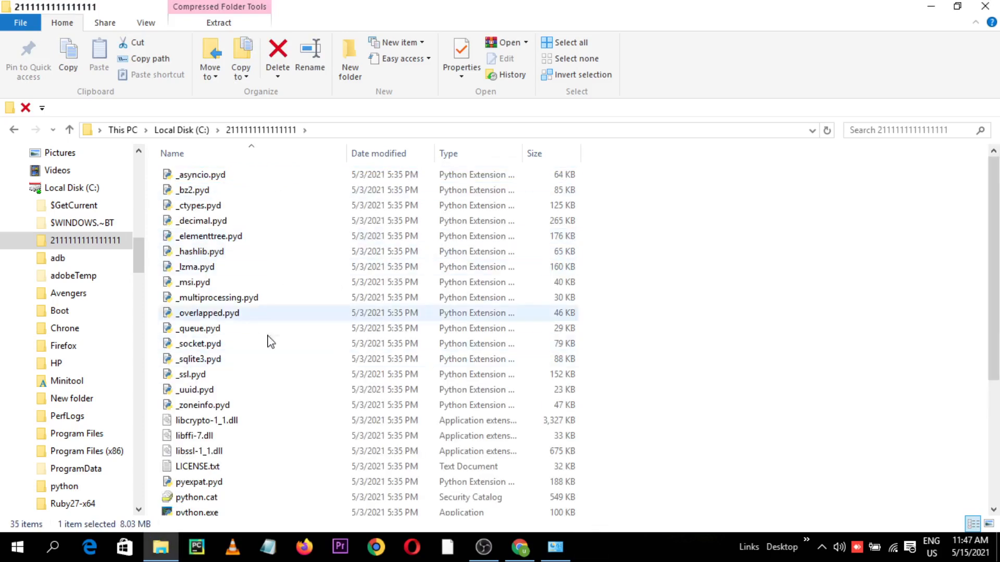
# Run python.exe from the extracted files and minimize its console window.
pyautogui.scroll(-3, 279, 283)
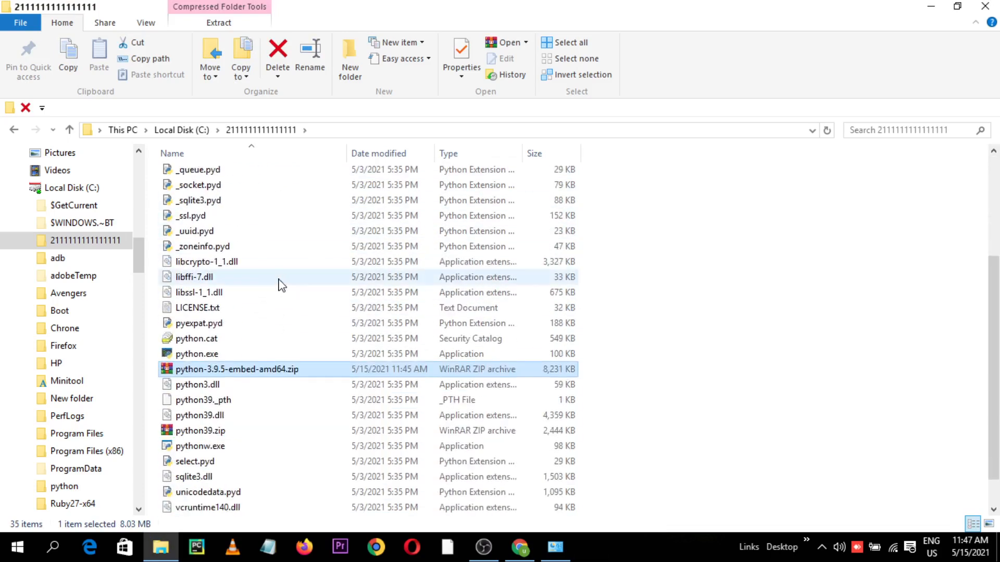
pyautogui.scroll(-1, 195, 382)
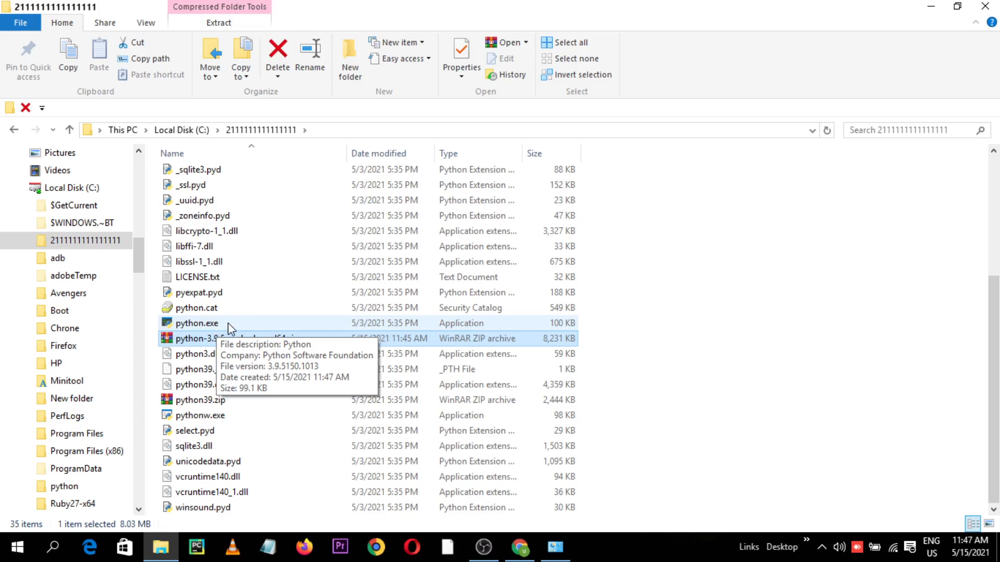
pyautogui.doubleClick(215, 327)
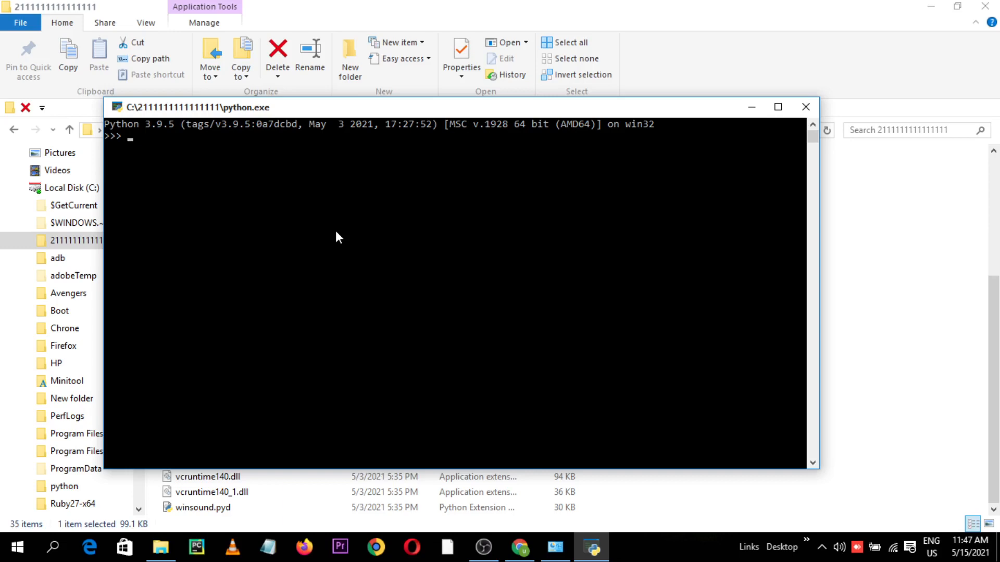
pyautogui.click(756, 107)
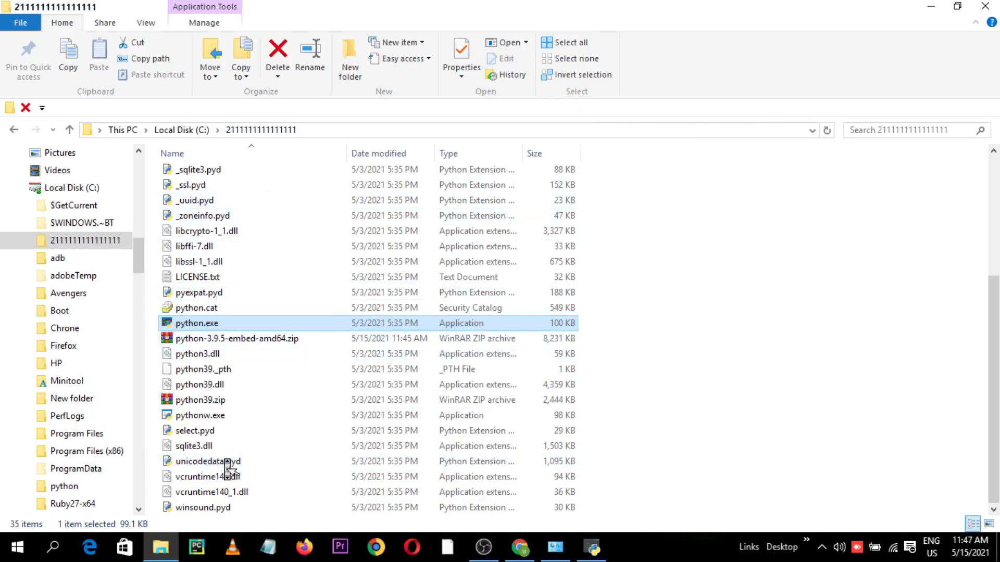
# View the general information and catalog entries of python.cat, and close its security catalog window.
pyautogui.click(277, 387)
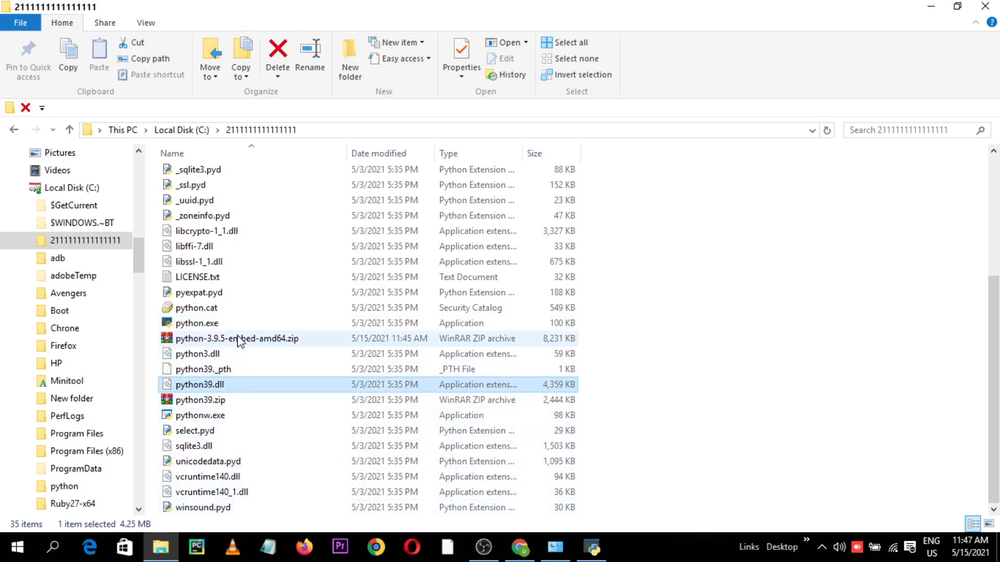
pyautogui.click(241, 308)
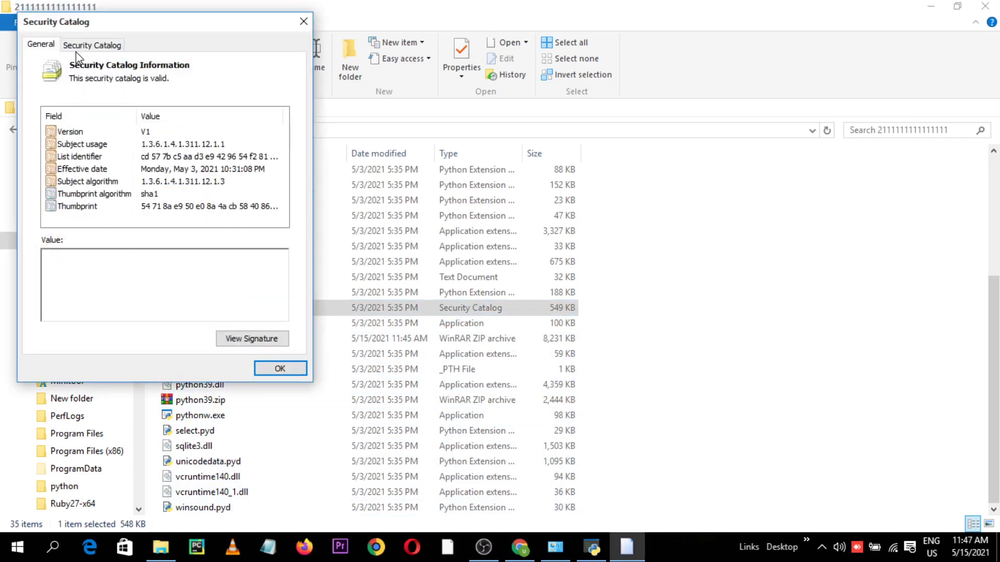
pyautogui.click(91, 45)
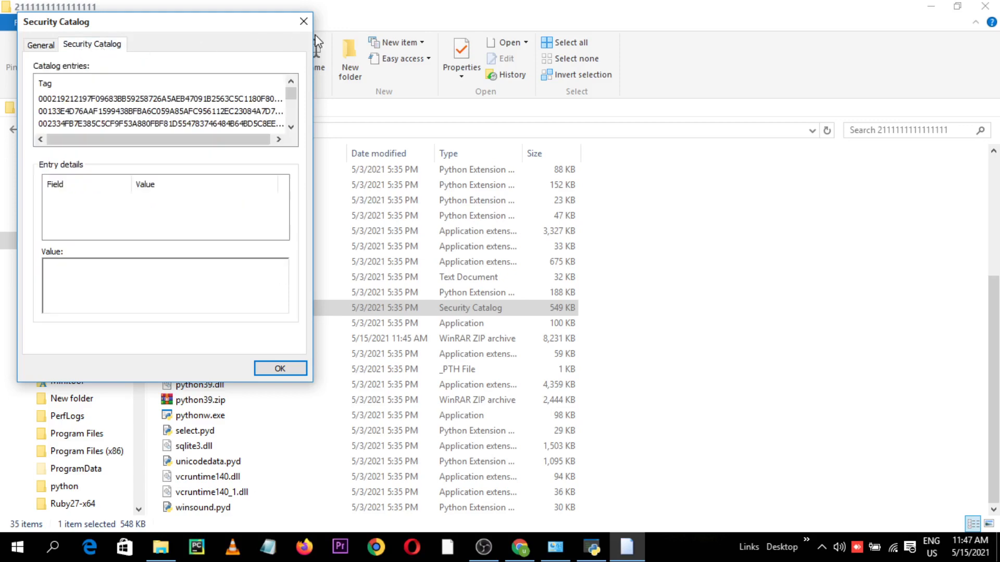
pyautogui.click(304, 20)
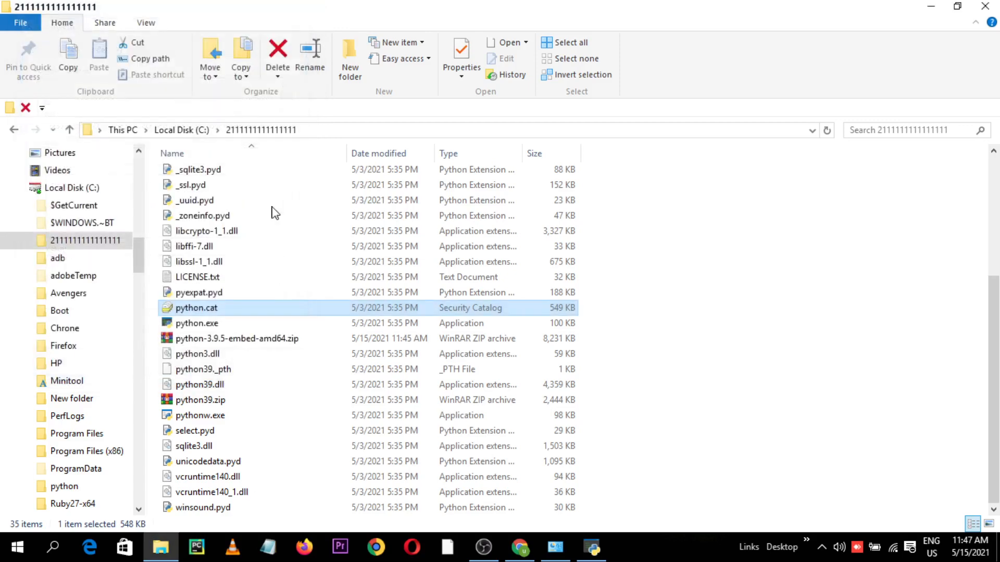
# Run python.exe again, evaluate 3+50 at the interpreter prompt and reposition the console window.
pyautogui.doubleClick(234, 327)
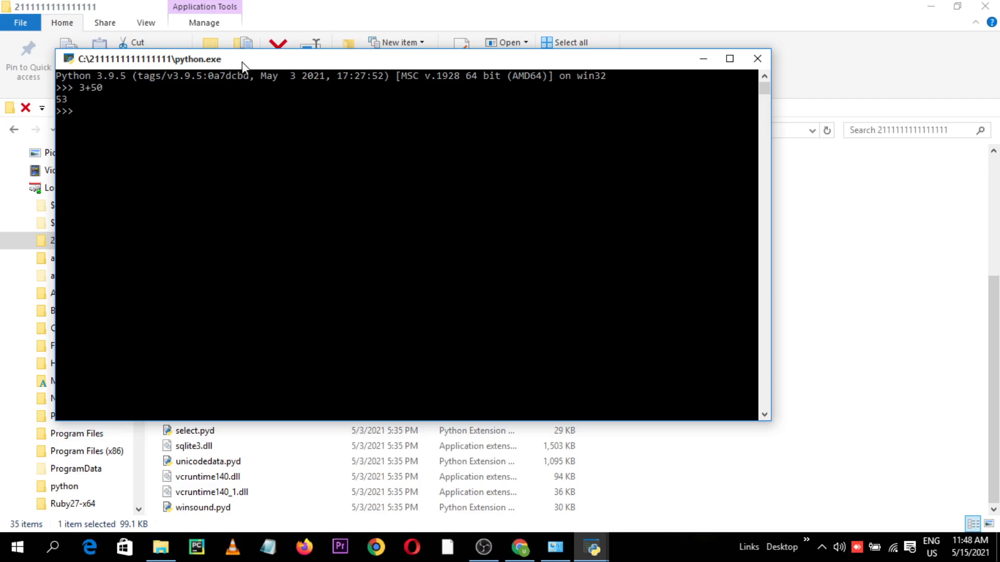
pyautogui.moveTo(242, 61); pyautogui.dragTo(301, 55)
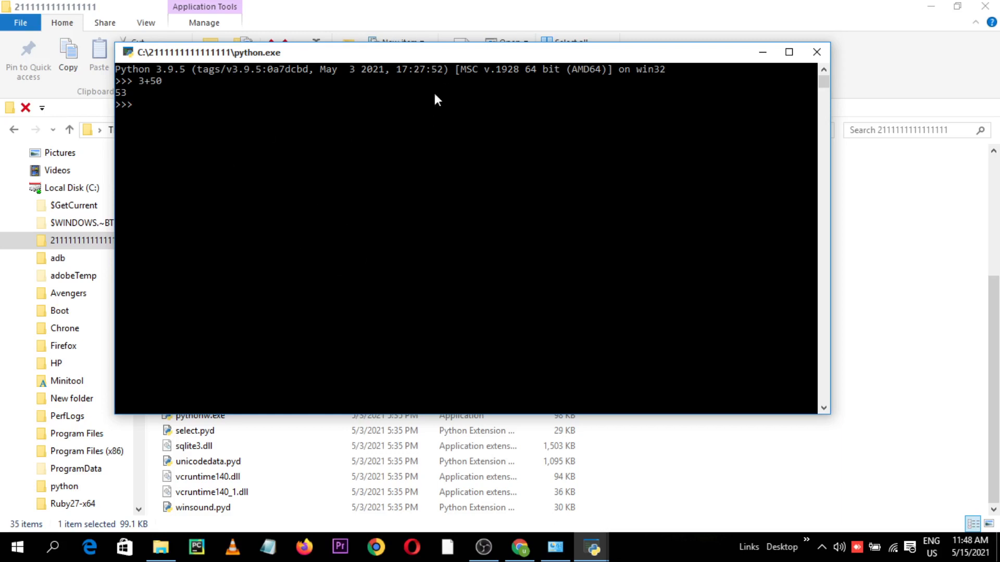
# Submit blank lines and the nonsense inputs "j bun 3", "jnnij j jn" and "j j j jh u huh" at the Python prompt.
pyautogui.press('Return')
pyautogui.press('Return')
pyautogui.write('j bun 3')
pyautogui.press('Return')
pyautogui.press('Return')
pyautogui.write('jnnij   j jn')
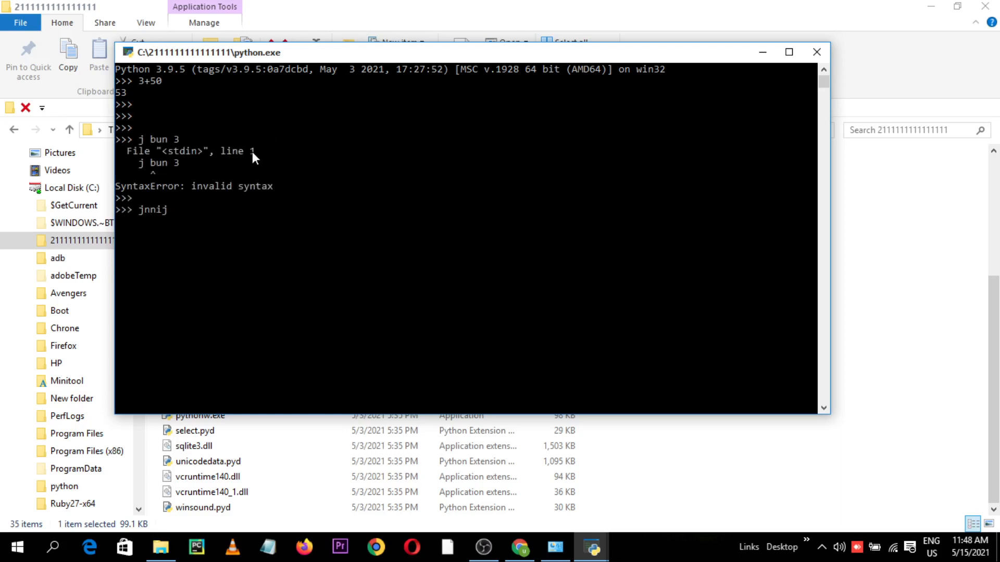
pyautogui.press('Return')
pyautogui.press('Return')
pyautogui.press('Return')
pyautogui.press('Return')
pyautogui.press('Return')
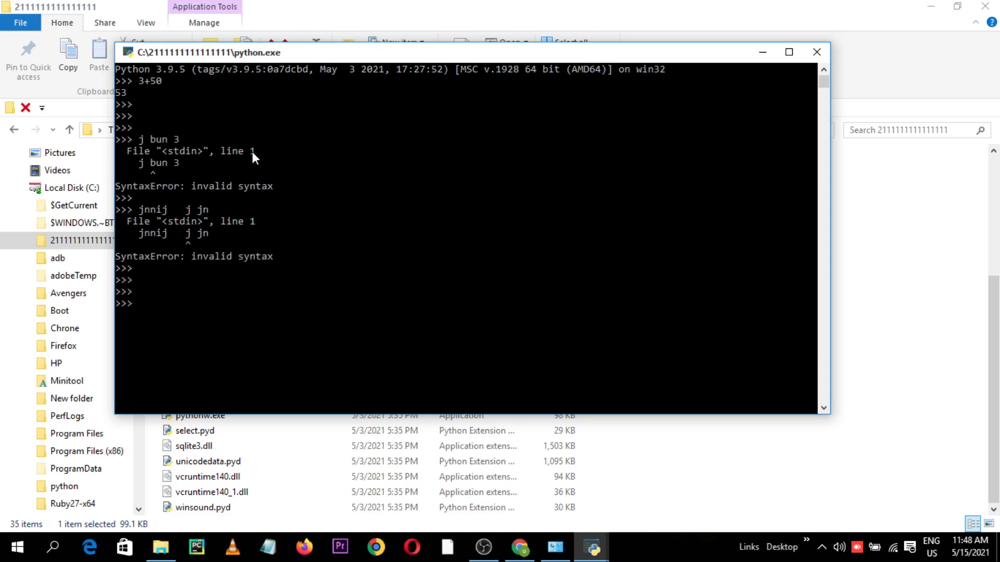
pyautogui.write('j j  j   jh u huh')
pyautogui.press('Return')
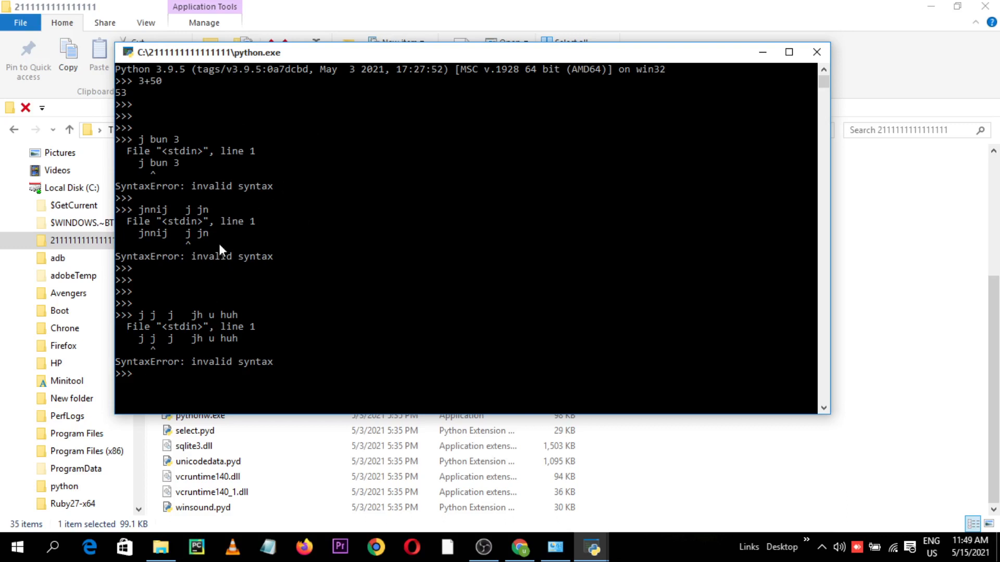
pyautogui.scroll(-1, 261, 179)
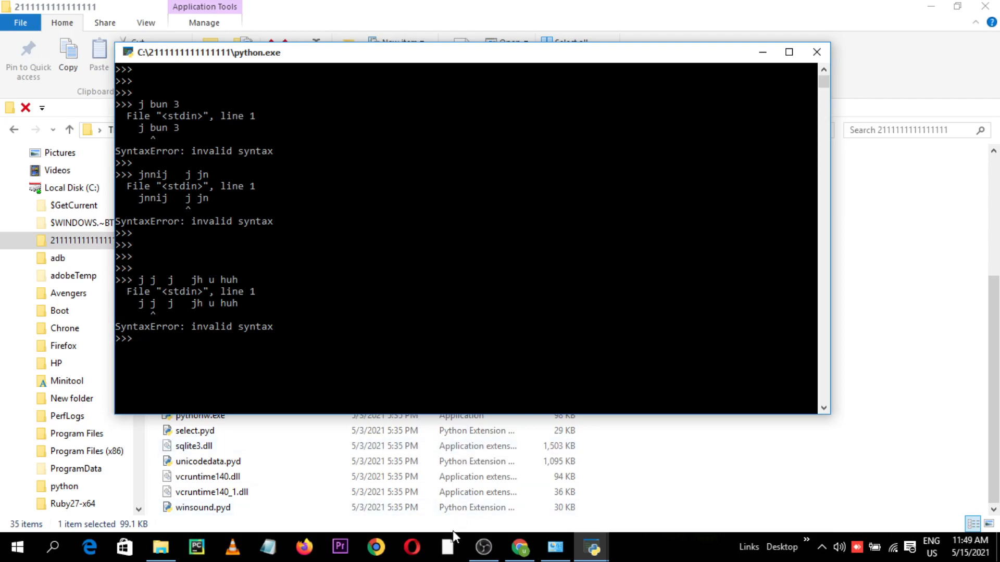
pyautogui.moveTo(483, 547)
pyautogui.click(567, 455)
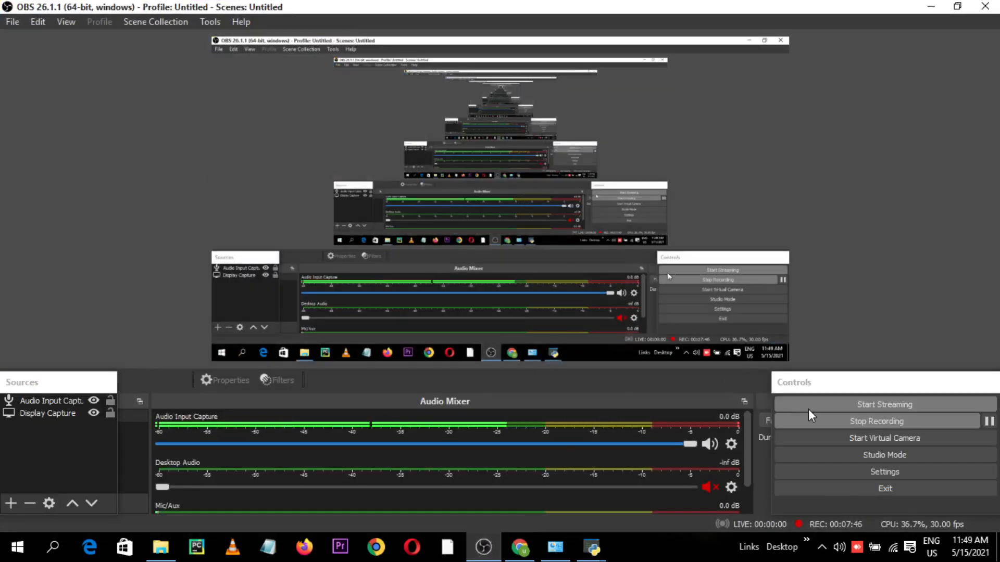